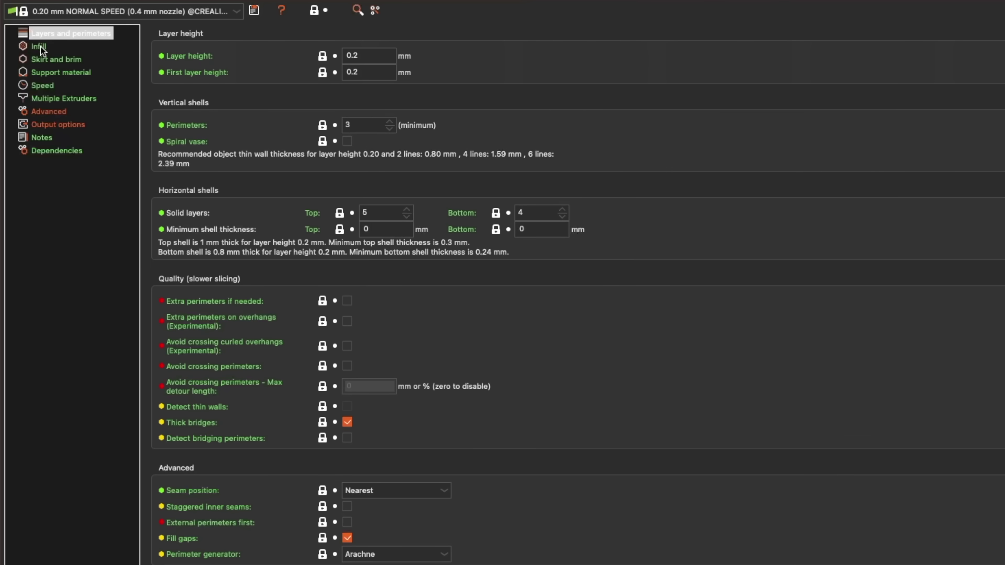
Review the Infill print settings, orbit the frame preview, and enter -2 in the Emboss panel
{"action": "left_click", "coordinate": [39, 47]}
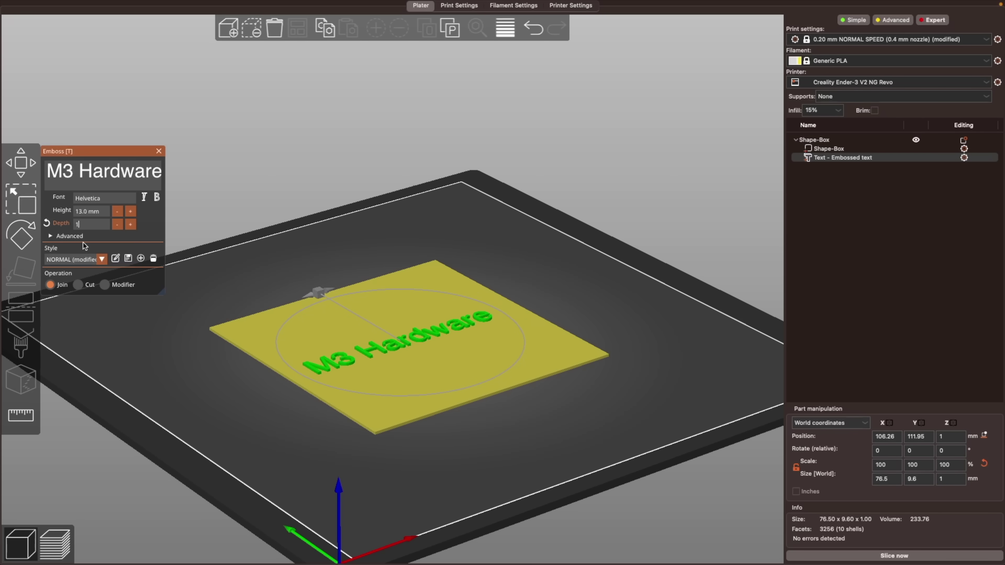
{"action": "mouse_move", "coordinate": [438, 234]}
{"action": "left_mouse_down"}
{"action": "mouse_move", "coordinate": [440, 252]}
{"action": "mouse_move", "coordinate": [448, 232]}
{"action": "left_mouse_up"}
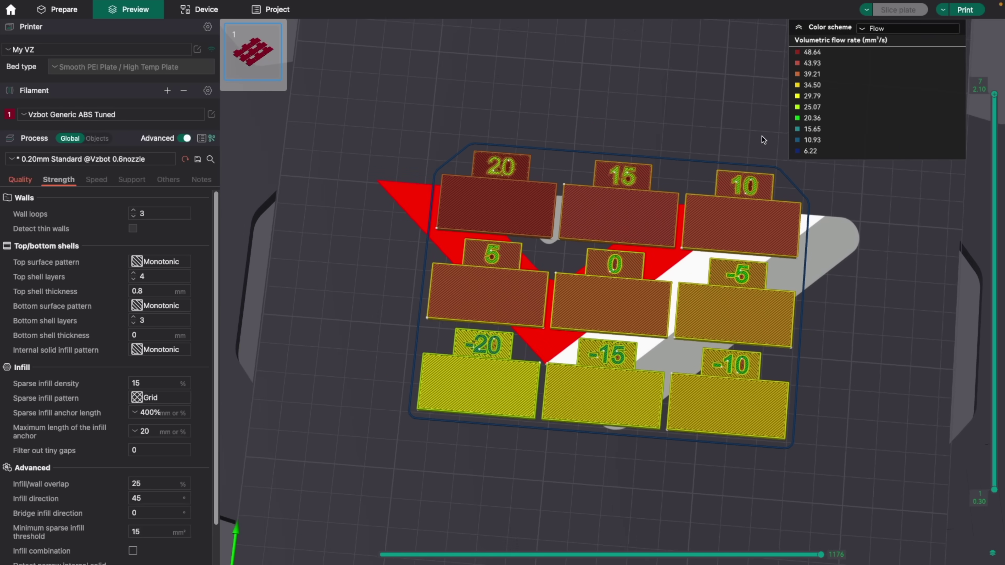
{"action": "left_click_drag", "start_coordinate": [762, 136], "coordinate": [745, 115]}
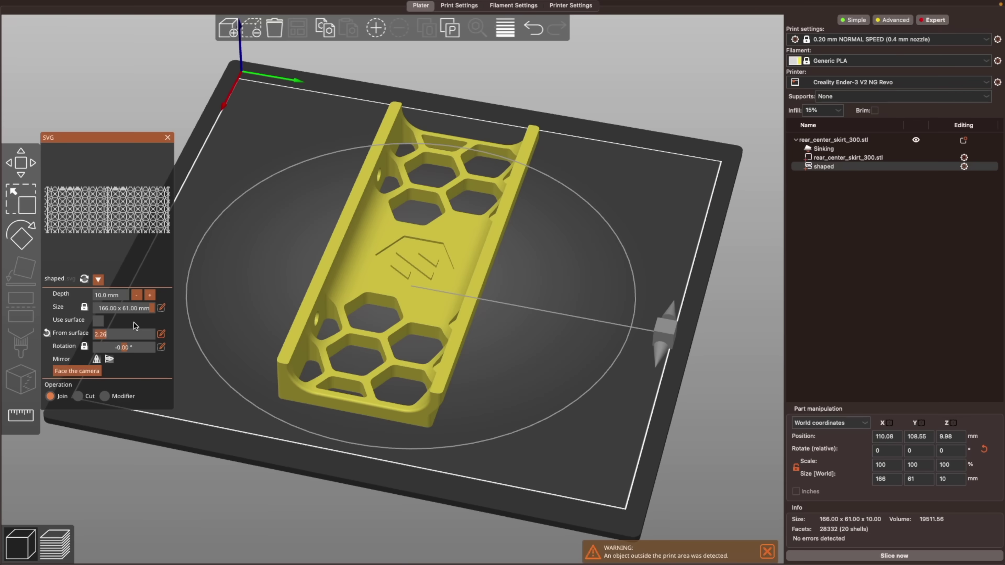
{"action": "type", "text": "-2"}
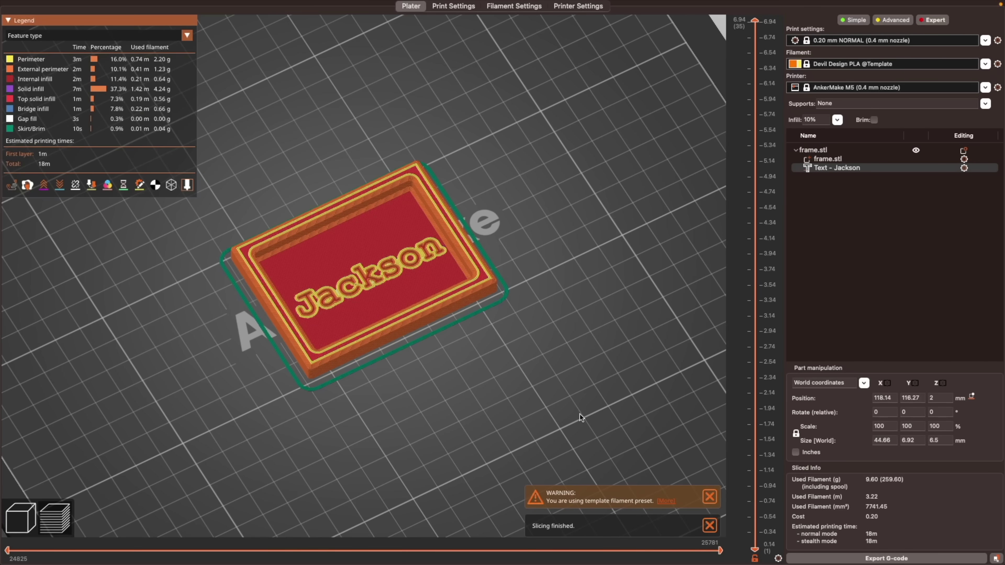
Zoom and orbit to inspect the sliced frame and the cup model
{"action": "scroll", "coordinate": [580, 415], "scroll_direction": "up", "scroll_amount": 5}
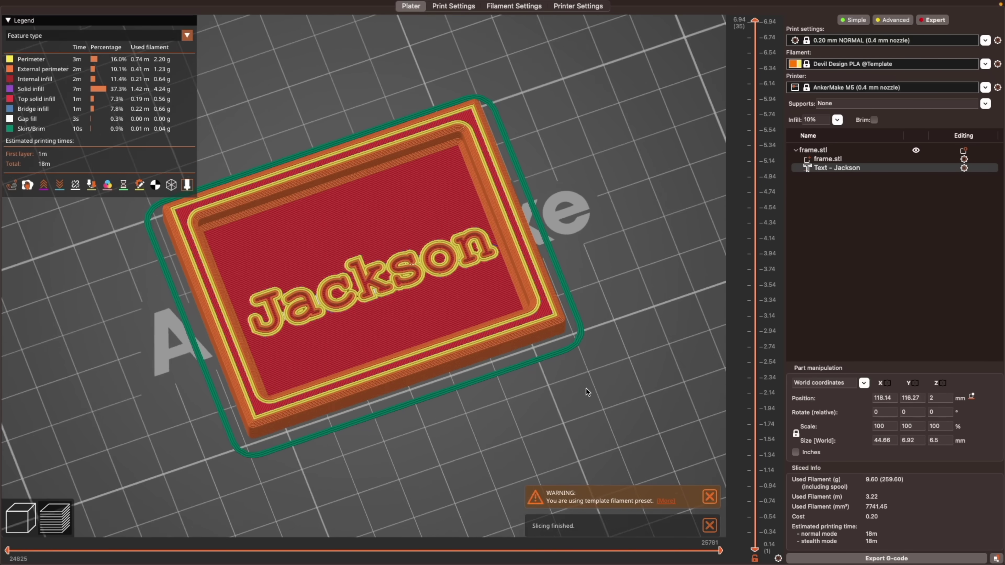
{"action": "mouse_move", "coordinate": [587, 388]}
{"action": "left_mouse_down"}
{"action": "mouse_move", "coordinate": [573, 375]}
{"action": "mouse_move", "coordinate": [576, 327]}
{"action": "mouse_move", "coordinate": [576, 382]}
{"action": "left_mouse_up"}
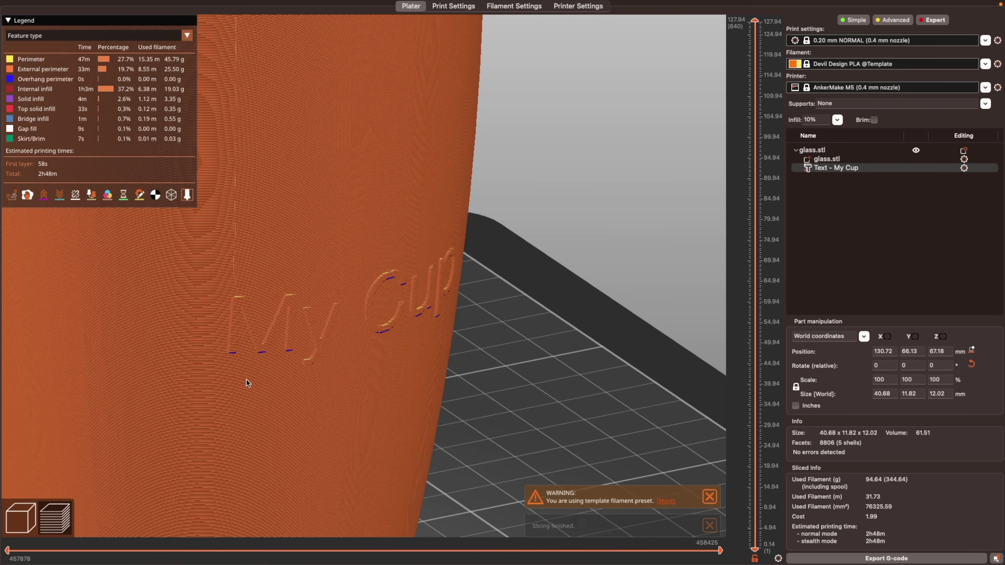
{"action": "left_click_drag", "start_coordinate": [247, 380], "coordinate": [269, 377]}
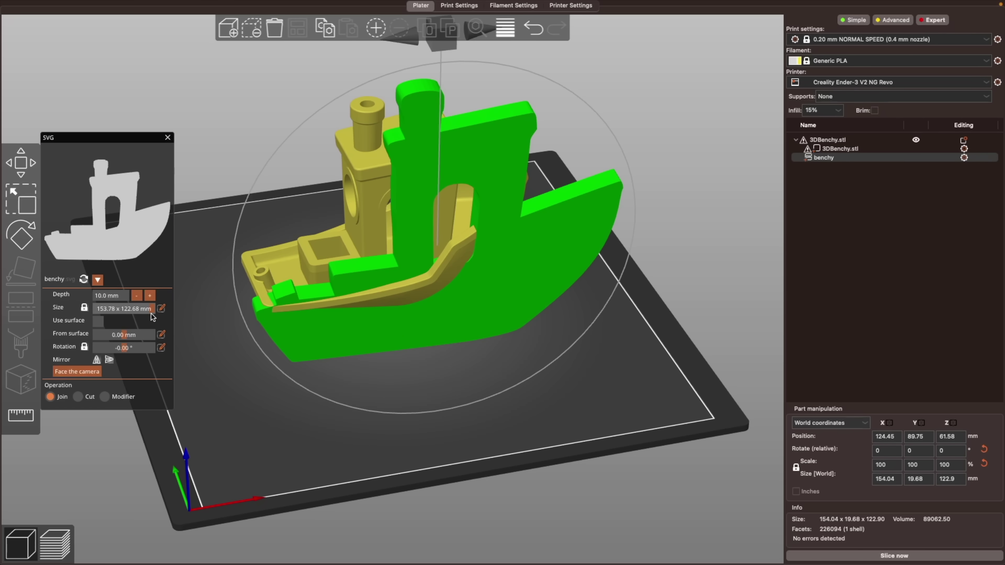
Shrink the benchy emboss to about 74 x 59 mm, thin it, and wrap it onto the hull side
{"action": "left_click_drag", "start_coordinate": [152, 311], "coordinate": [137, 317]}
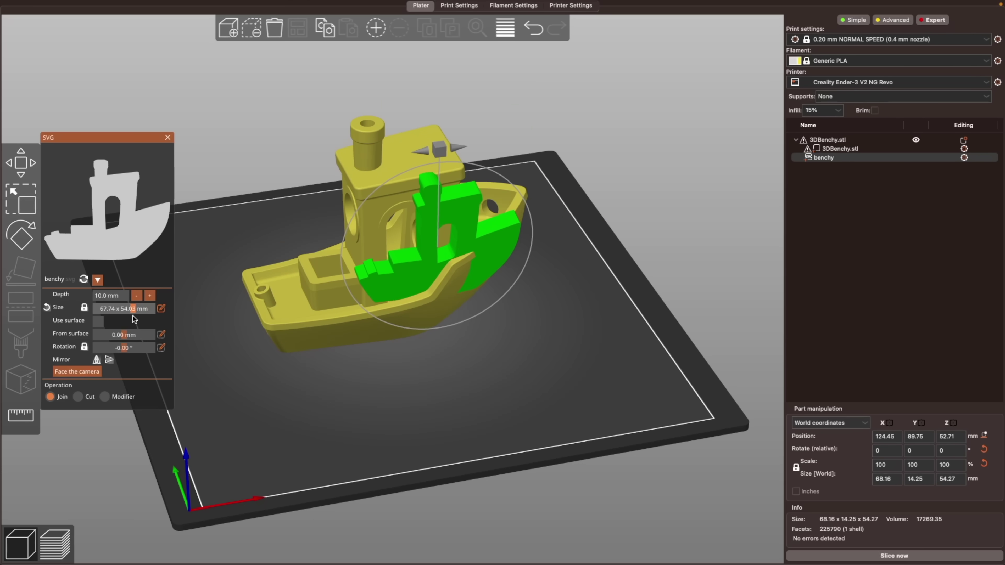
{"action": "left_click", "coordinate": [135, 297]}
{"action": "left_click", "coordinate": [99, 321]}
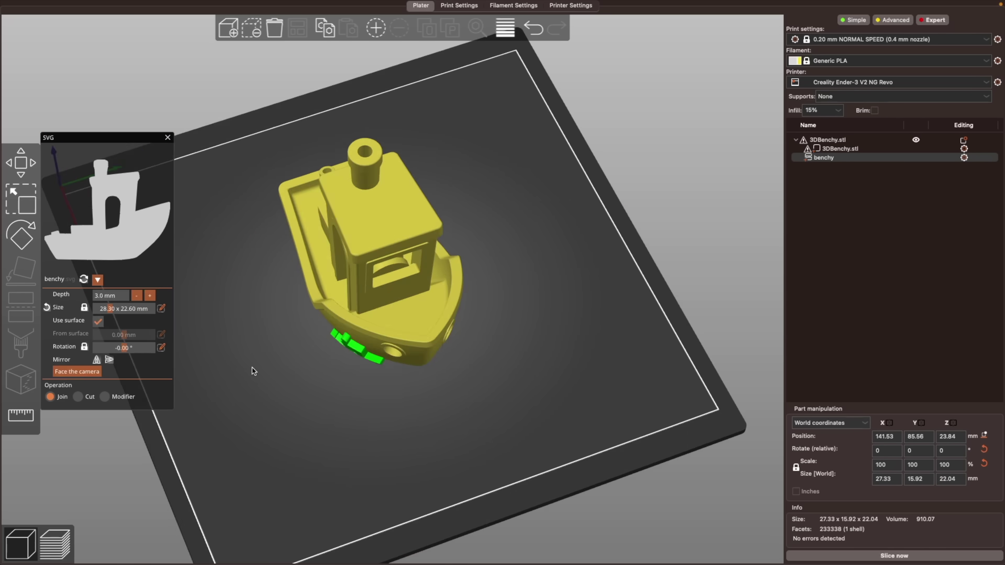
{"action": "left_click_drag", "start_coordinate": [252, 368], "coordinate": [252, 375]}
{"action": "left_click_drag", "start_coordinate": [131, 309], "coordinate": [113, 313]}
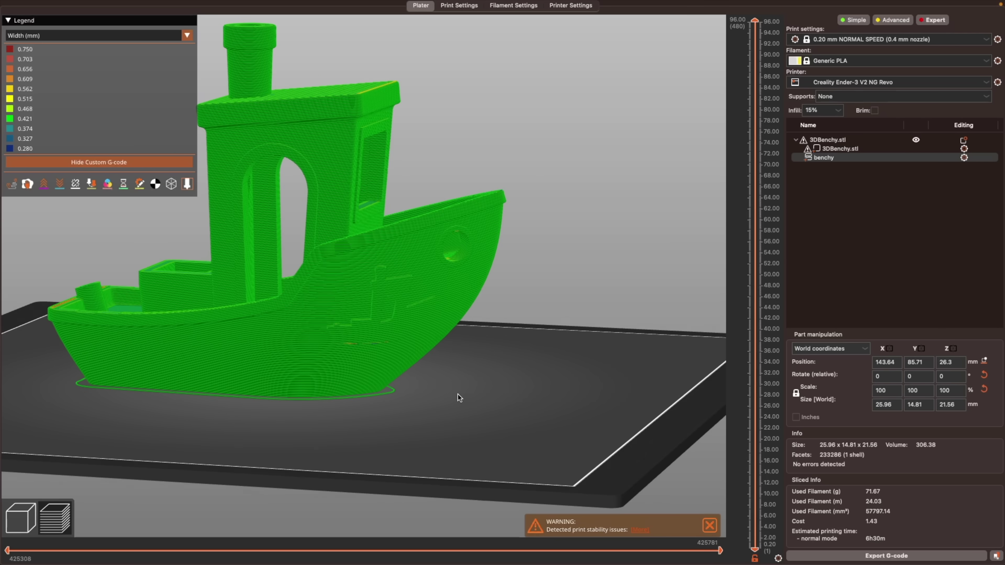
{"action": "left_click_drag", "start_coordinate": [446, 391], "coordinate": [428, 417]}
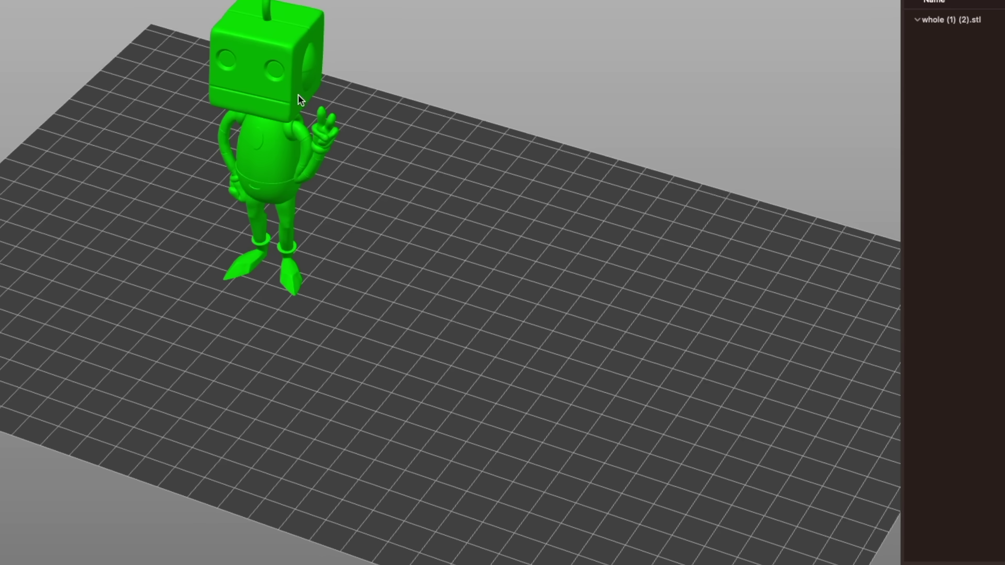
Add an SVG part to the robot model and load the QR-code file from Downloads
{"action": "right_click", "coordinate": [299, 96]}
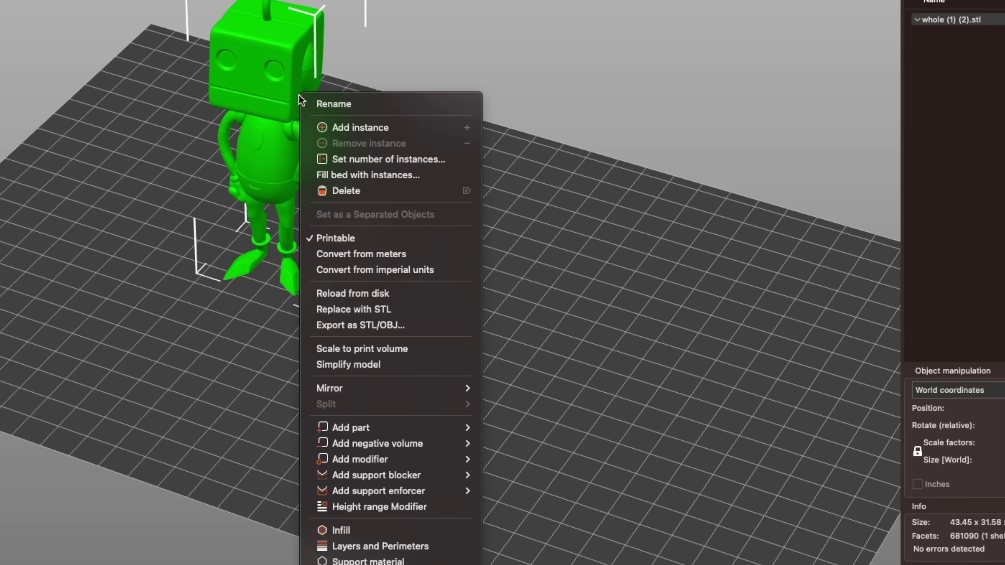
{"action": "mouse_move", "coordinate": [410, 427]}
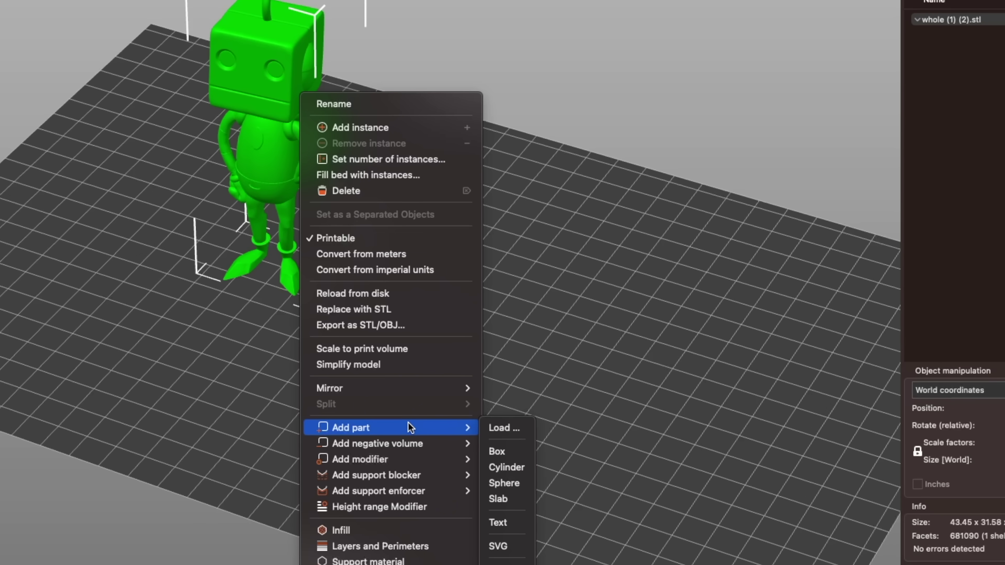
{"action": "left_click", "coordinate": [516, 550]}
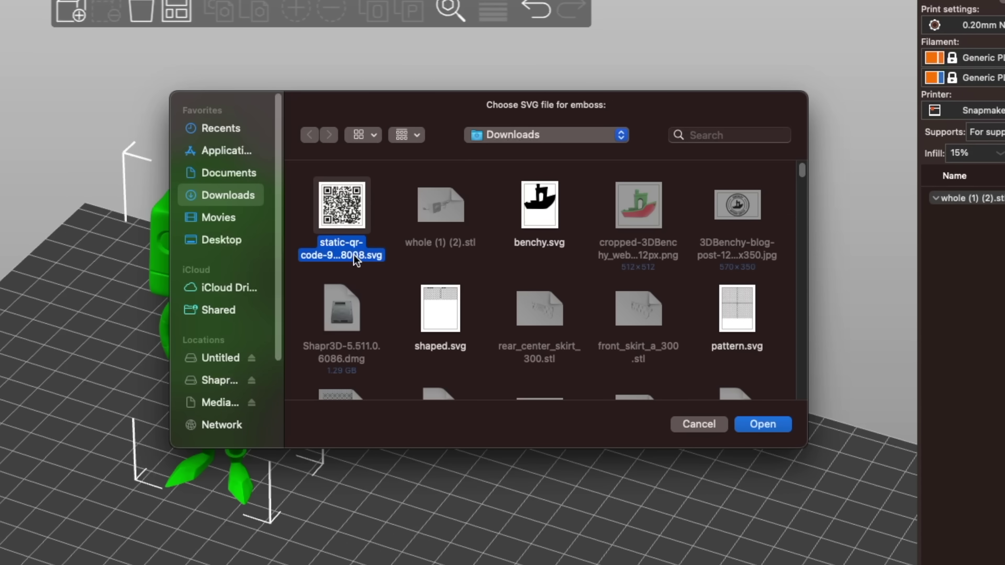
{"action": "left_click", "coordinate": [783, 427]}
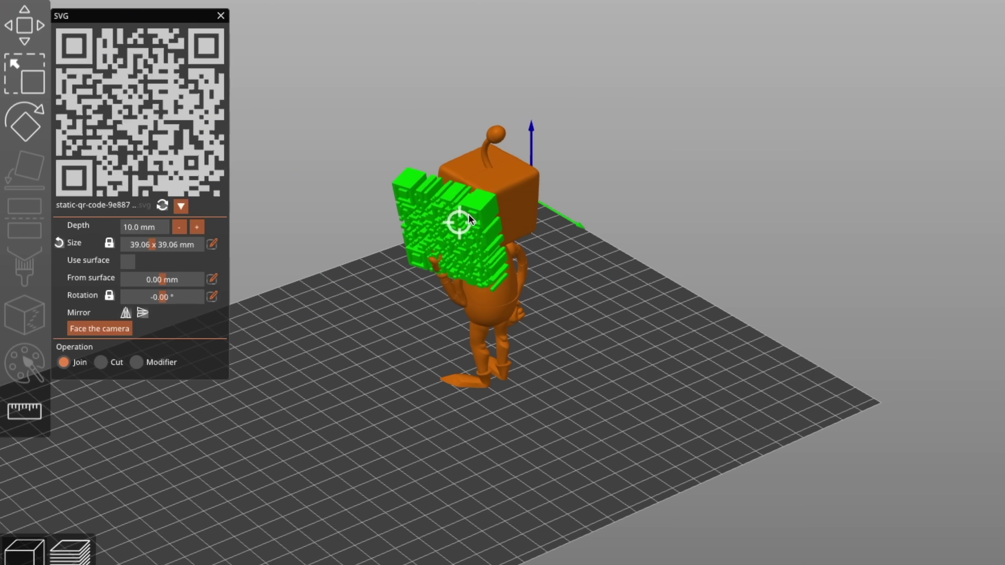
Move the QR emboss onto the robot's head with 0.4 mm depth and 22.03 mm square size
{"action": "left_click_drag", "start_coordinate": [469, 219], "coordinate": [512, 207]}
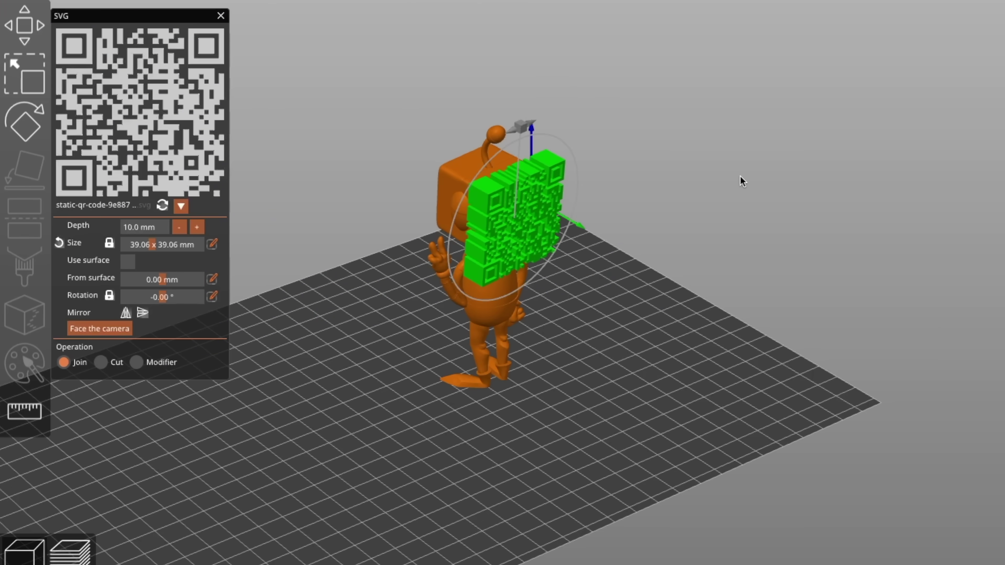
{"action": "left_click_drag", "start_coordinate": [740, 179], "coordinate": [694, 175]}
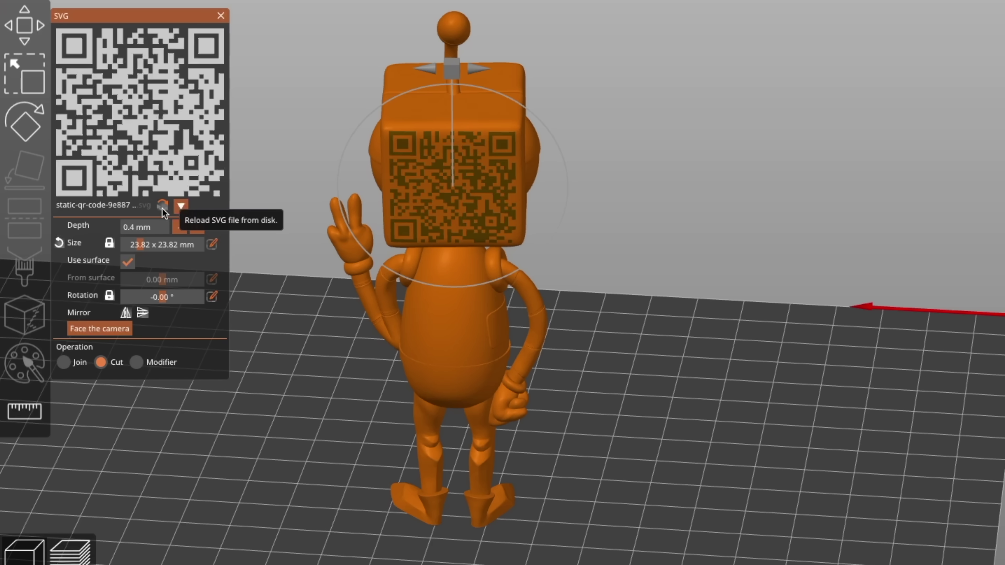
{"action": "left_click", "coordinate": [182, 207]}
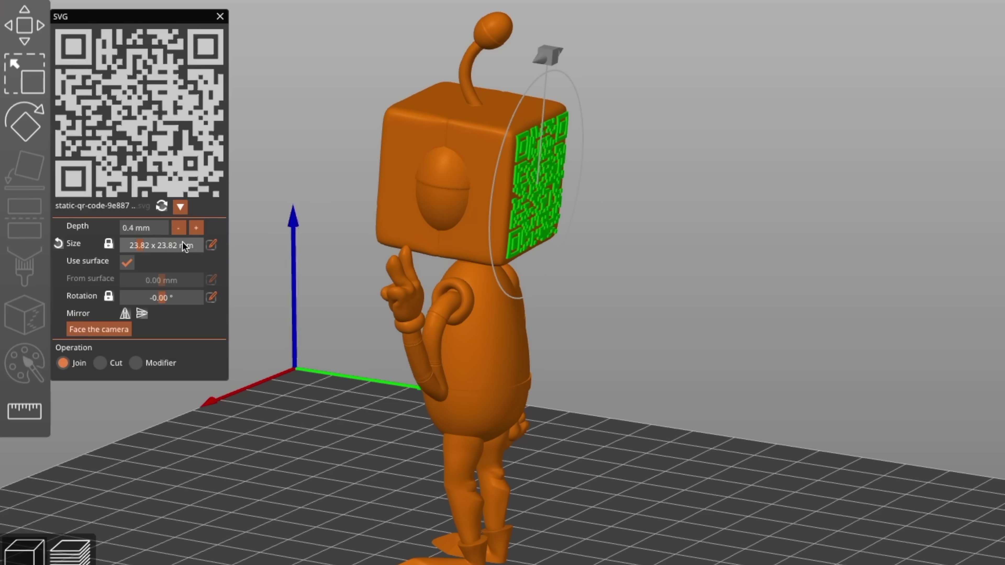
{"action": "left_click", "coordinate": [198, 228]}
{"action": "left_click", "coordinate": [178, 230]}
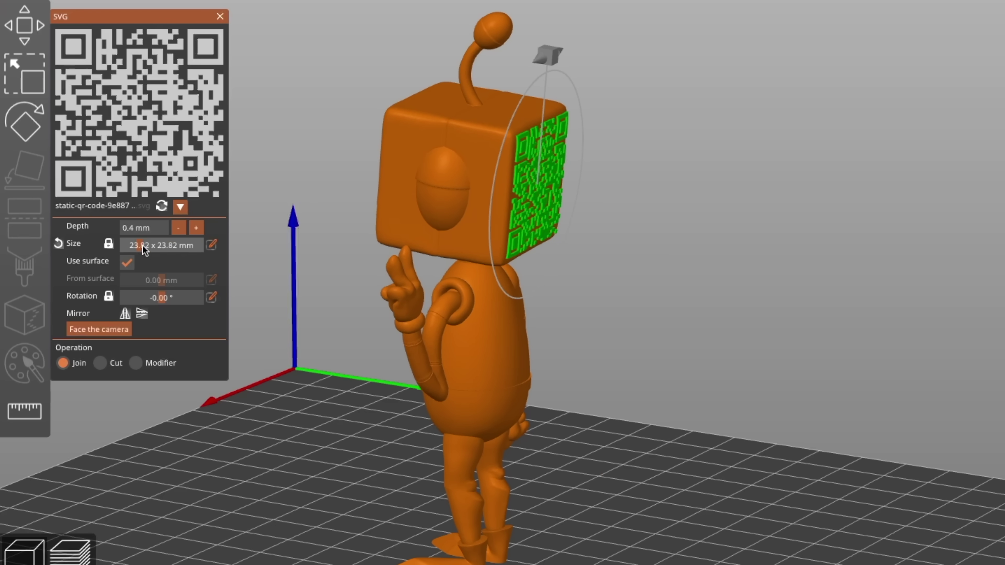
{"action": "left_click_drag", "start_coordinate": [143, 245], "coordinate": [139, 245]}
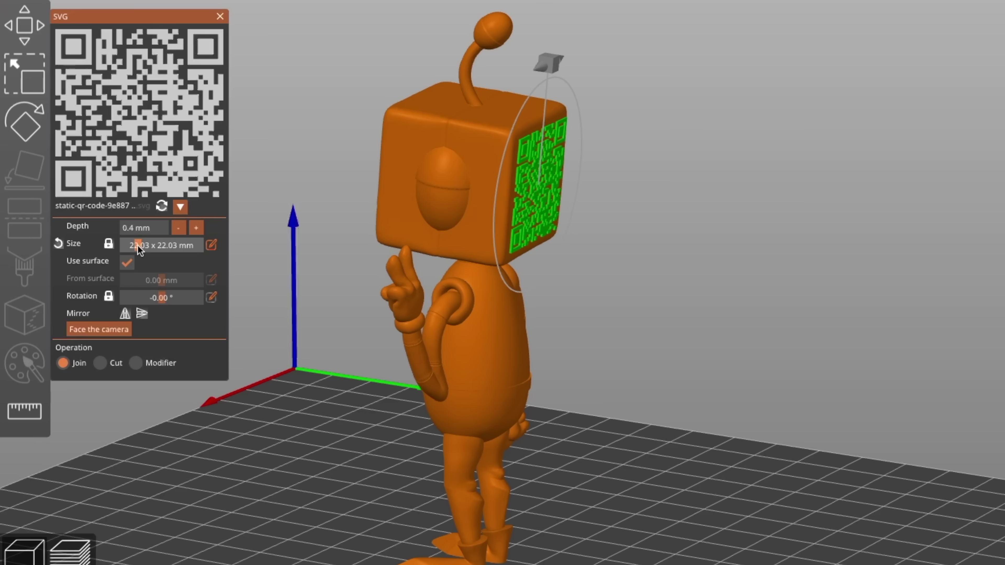
Try the vertical and horizontal mirror on the QR code, restoring its original orientation
{"action": "key", "text": "z"}
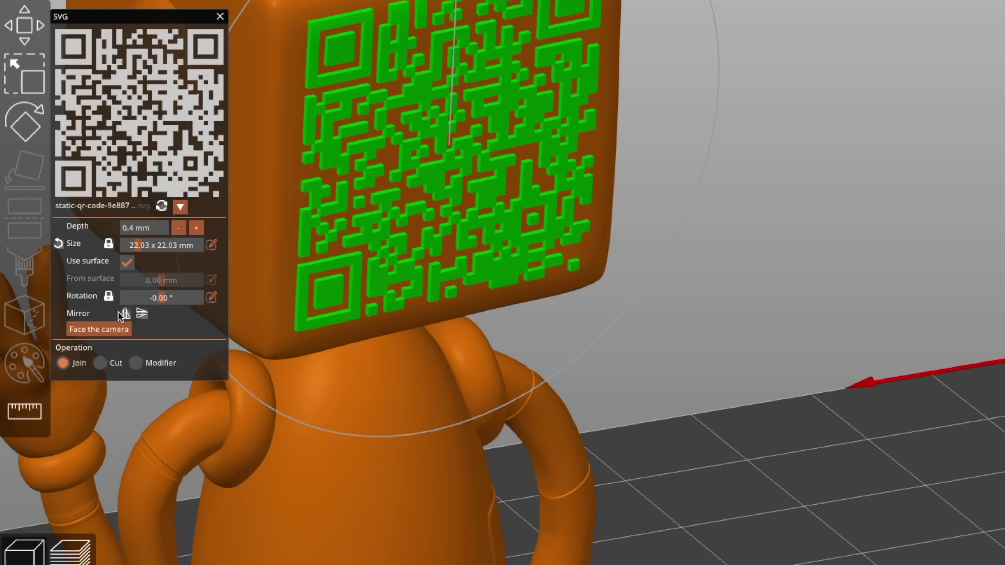
{"action": "left_click", "coordinate": [125, 313]}
{"action": "left_click", "coordinate": [126, 312]}
{"action": "left_click", "coordinate": [143, 314]}
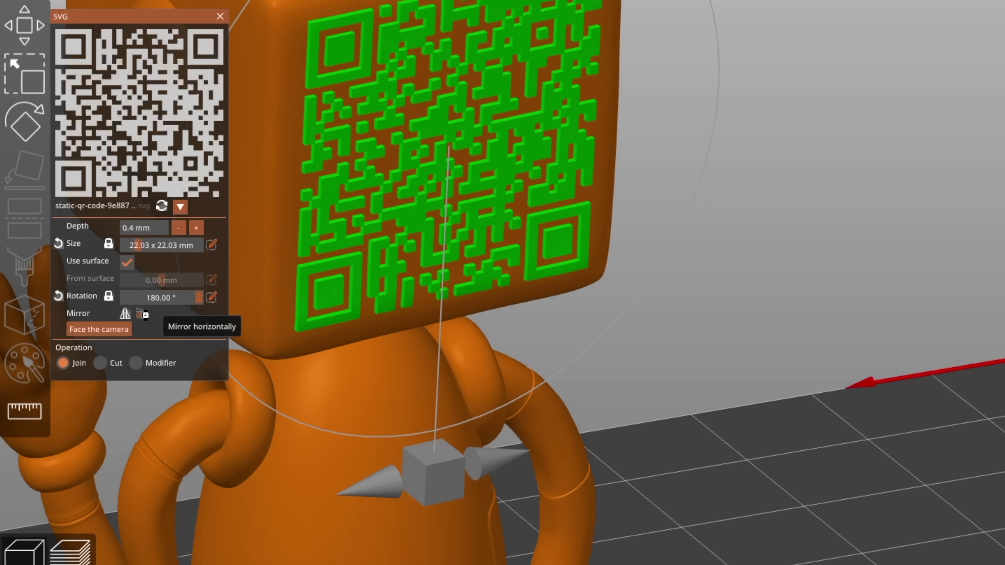
{"action": "left_click", "coordinate": [145, 316]}
Turn the QR emboss to face the camera and check it from a rear view
{"action": "key", "text": "0"}
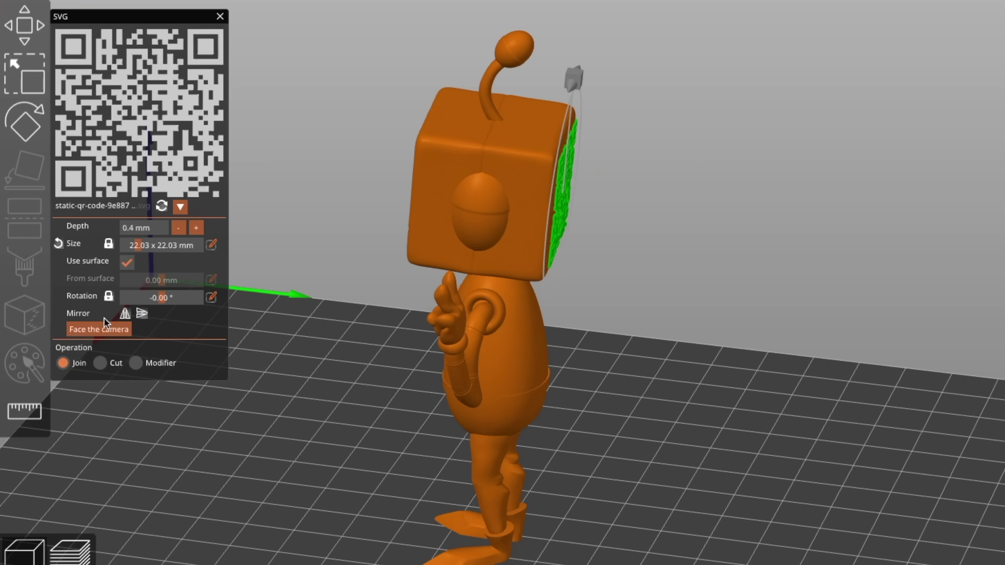
{"action": "left_click", "coordinate": [102, 324]}
{"action": "left_click_drag", "start_coordinate": [966, 4], "coordinate": [860, 8]}
{"action": "left_click", "coordinate": [119, 329]}
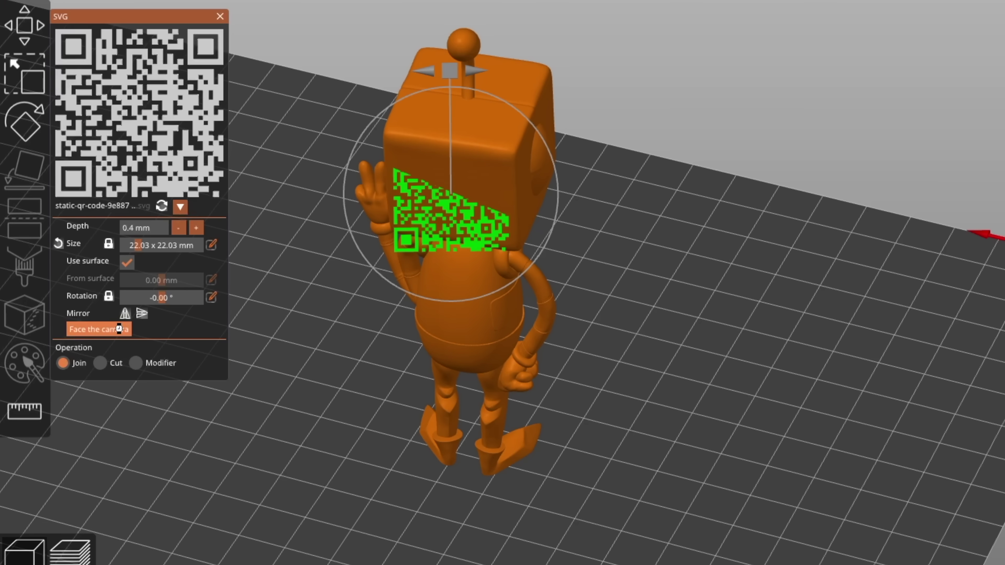
{"action": "left_click_drag", "start_coordinate": [786, 21], "coordinate": [761, 24]}
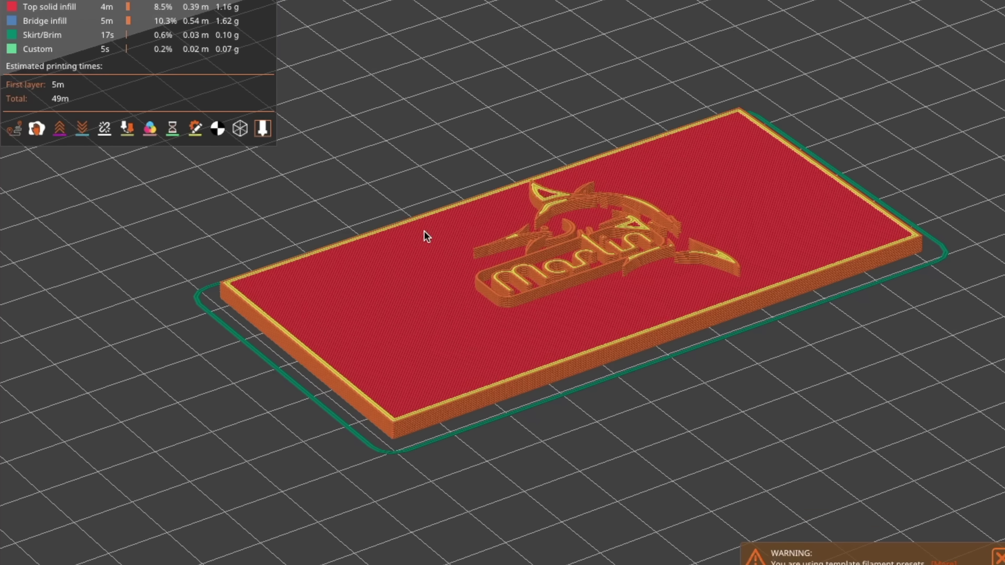
Switch the Marlin logo's operation from a cut to a modifier
{"action": "left_click_drag", "start_coordinate": [424, 231], "coordinate": [360, 218]}
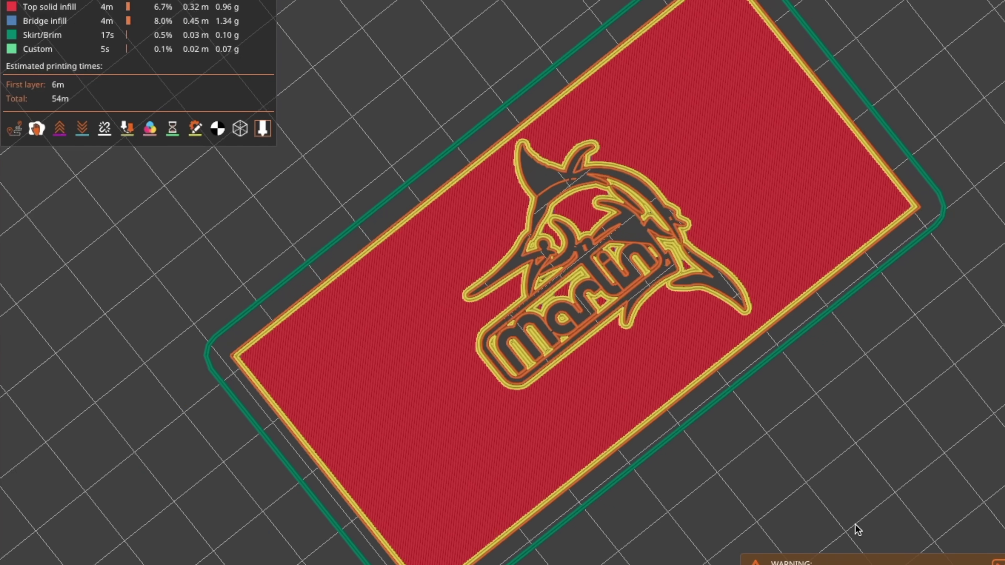
{"action": "left_click_drag", "start_coordinate": [857, 529], "coordinate": [858, 470]}
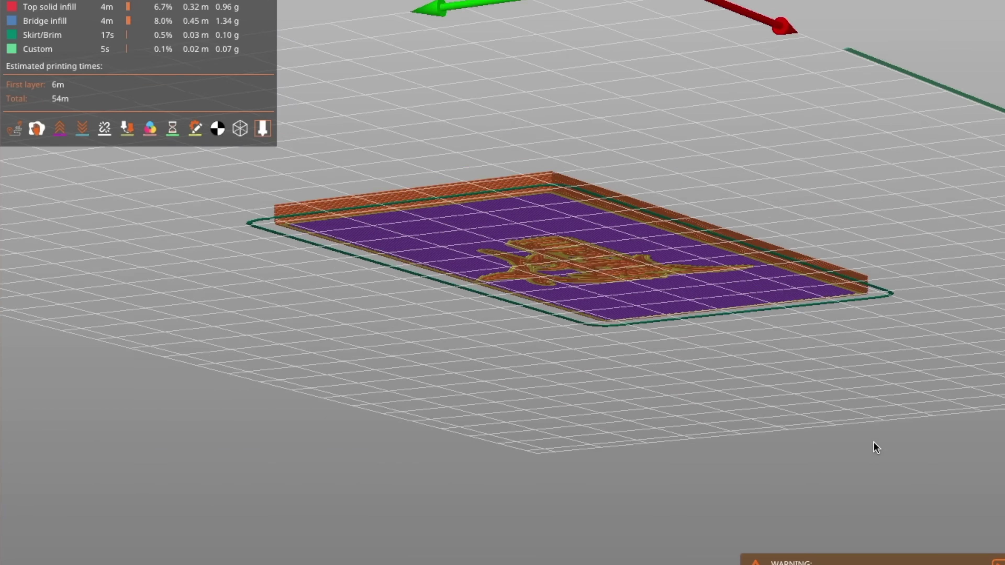
{"action": "left_click_drag", "start_coordinate": [875, 445], "coordinate": [875, 416]}
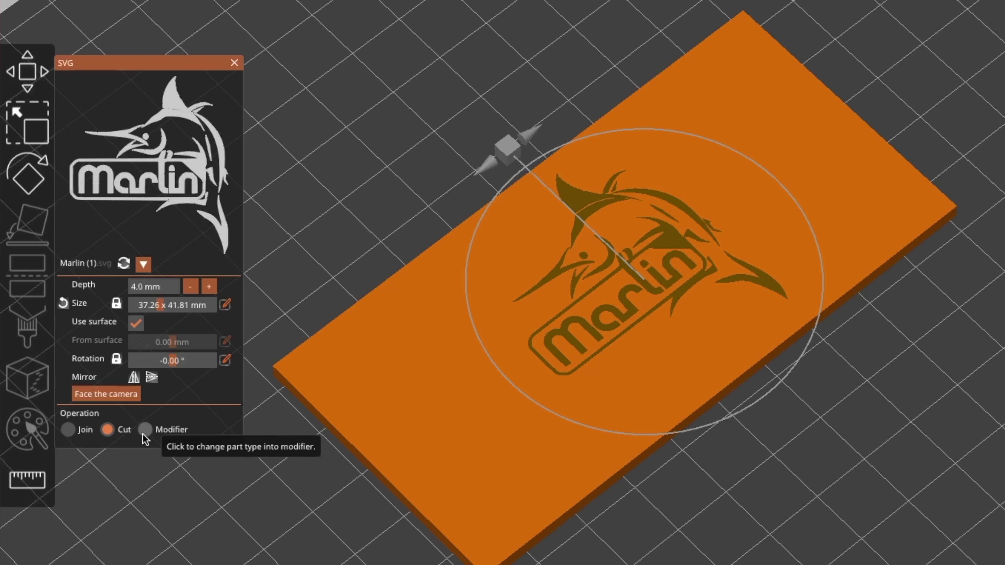
{"action": "left_click", "coordinate": [144, 430]}
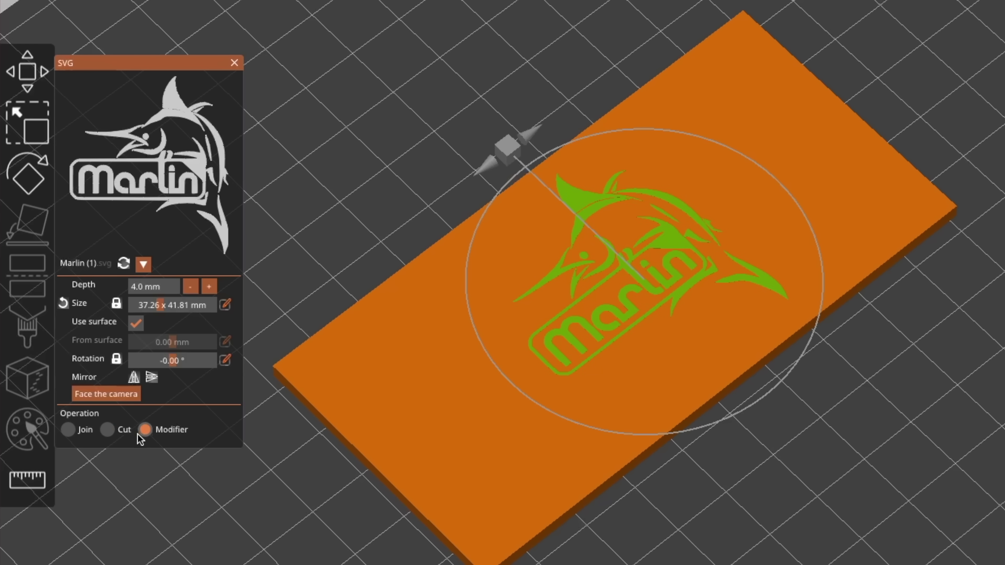
Add layer and perimeter overrides to the logo modifier, then preview layers up to 5.08 mm
{"action": "right_click", "coordinate": [461, 321]}
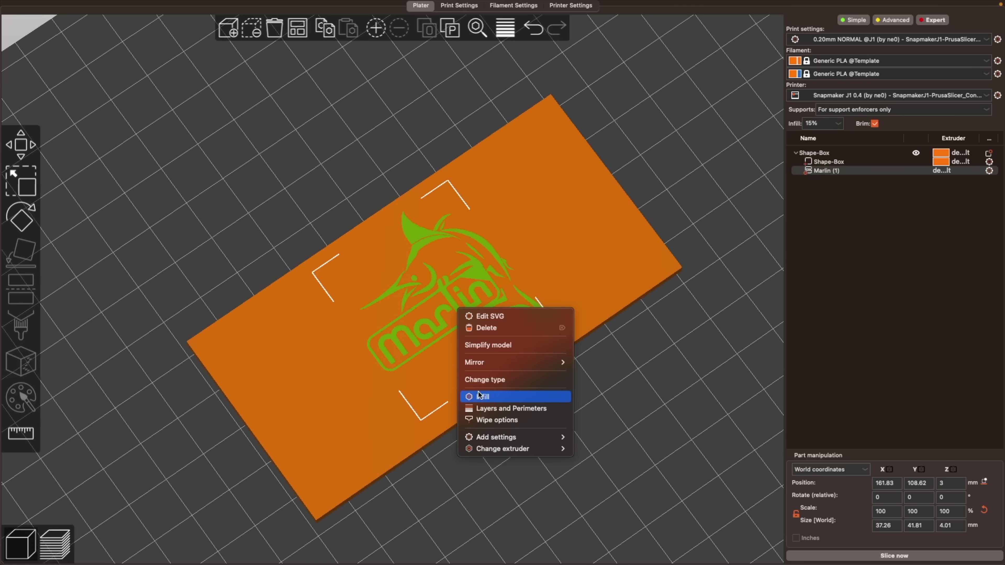
{"action": "left_click", "coordinate": [483, 406]}
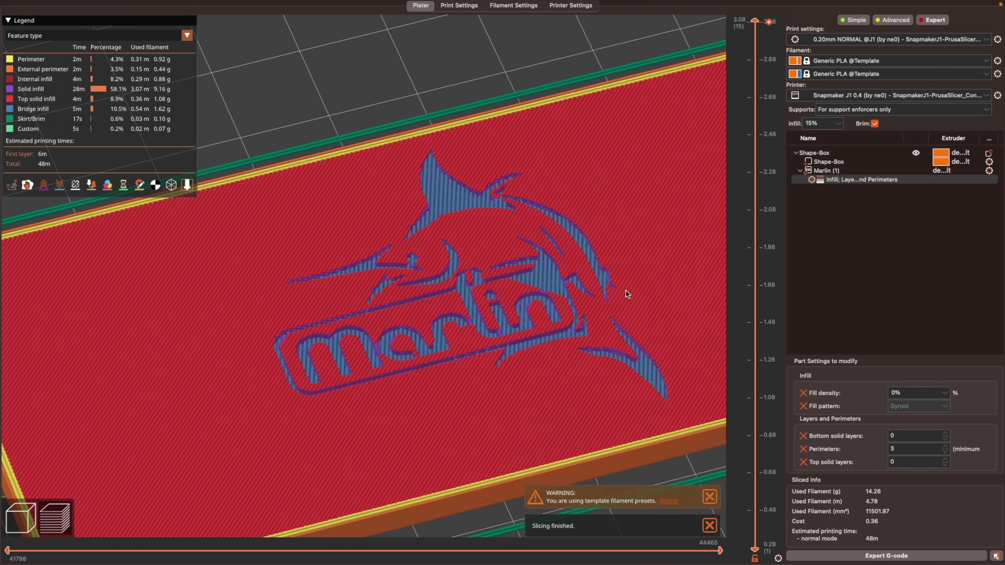
{"action": "left_click_drag", "start_coordinate": [627, 291], "coordinate": [621, 273]}
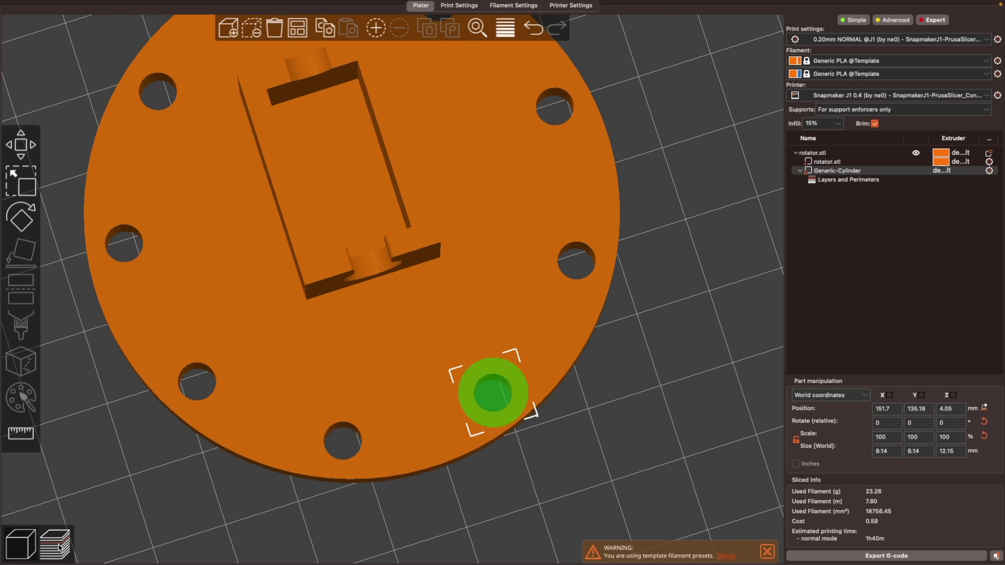
{"action": "left_click", "coordinate": [61, 530]}
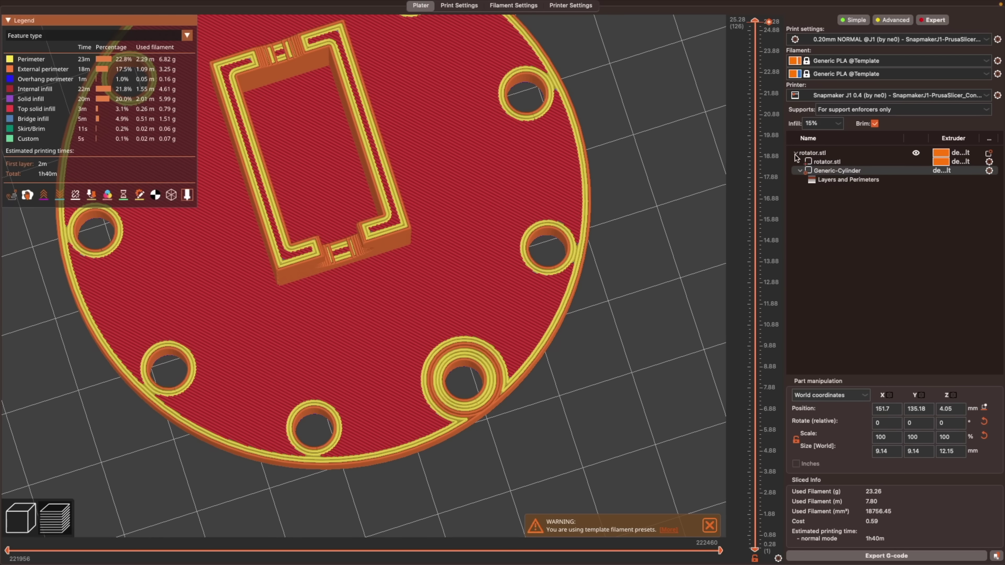
{"action": "left_click_drag", "start_coordinate": [755, 20], "coordinate": [786, 448]}
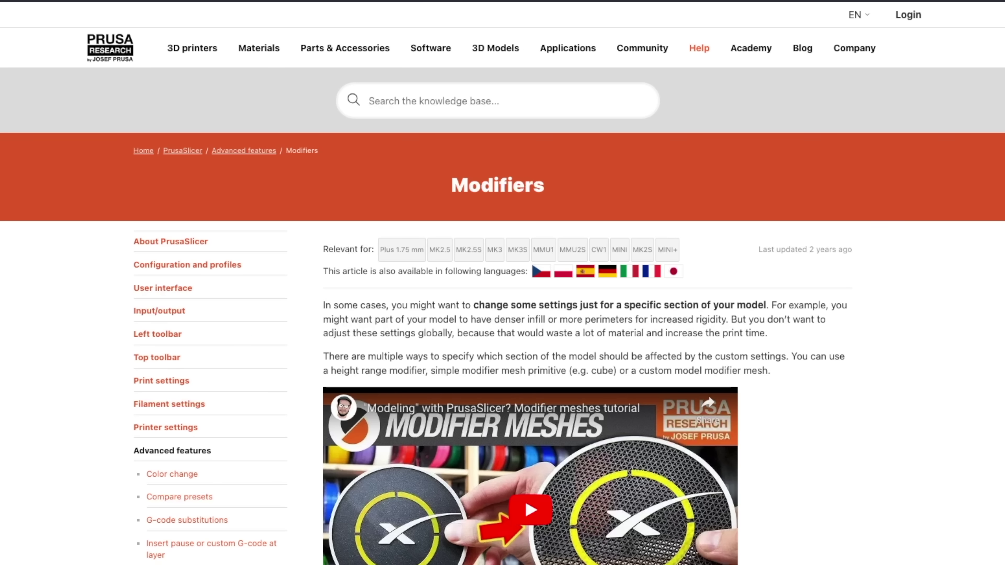
{"action": "scroll", "coordinate": [502, 296], "scroll_direction": "down", "scroll_amount": 5}
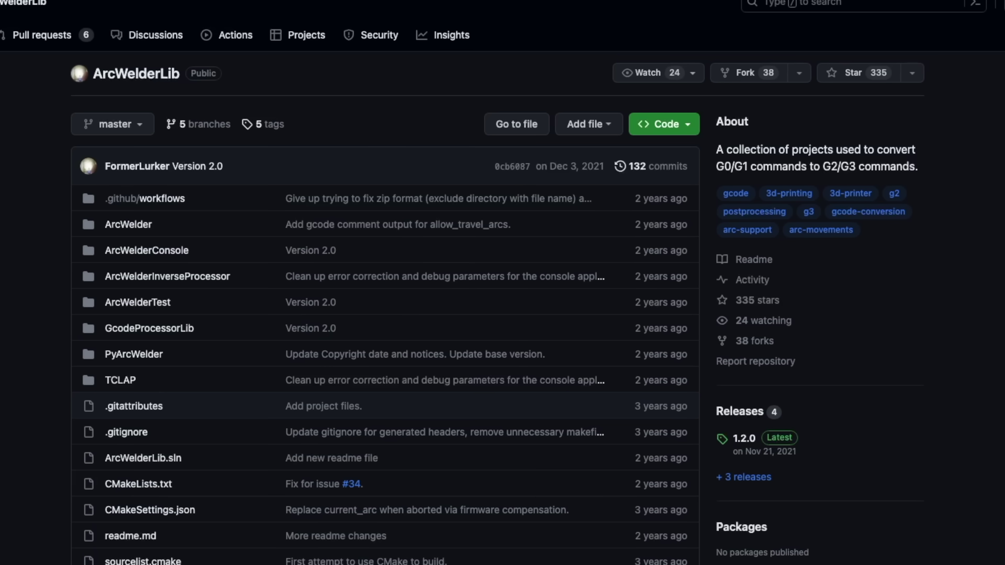
Scroll the ArcWelderLib readme down to the G2/G3 arc commands section
{"action": "scroll", "coordinate": [502, 283], "scroll_direction": "down", "scroll_amount": 4}
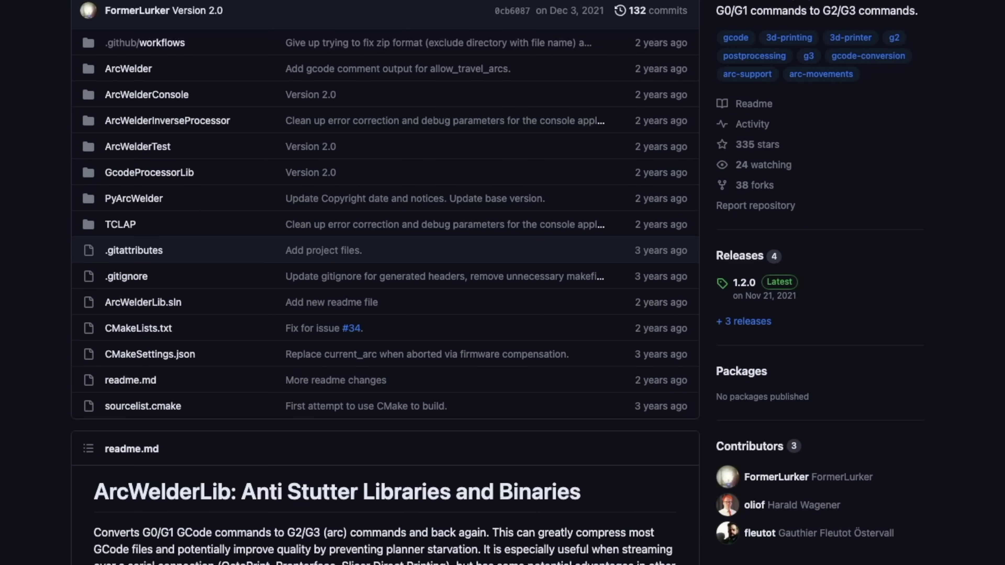
{"action": "scroll", "coordinate": [502, 283], "scroll_direction": "down", "scroll_amount": 6}
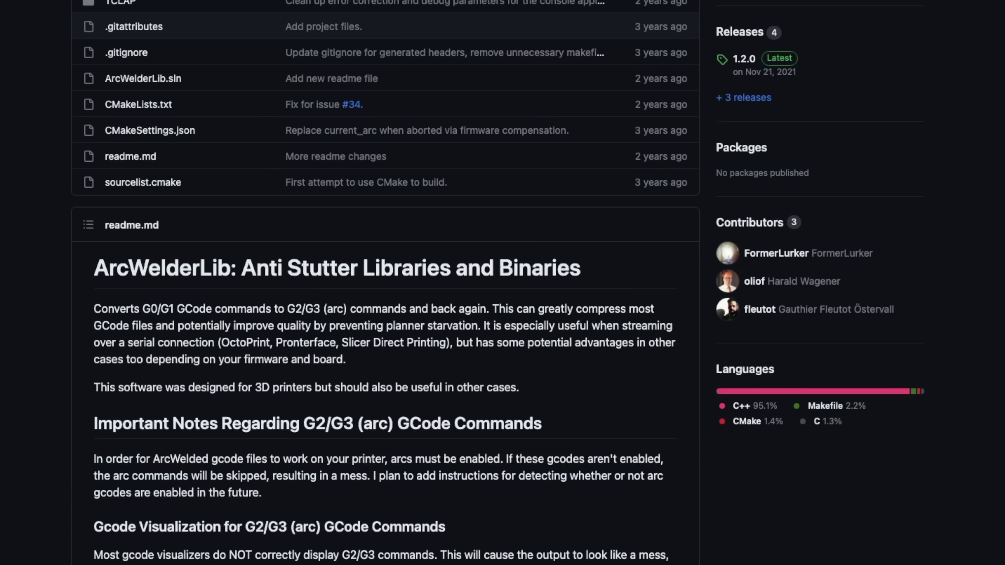
{"action": "scroll", "coordinate": [503, 283], "scroll_direction": "down", "scroll_amount": 6}
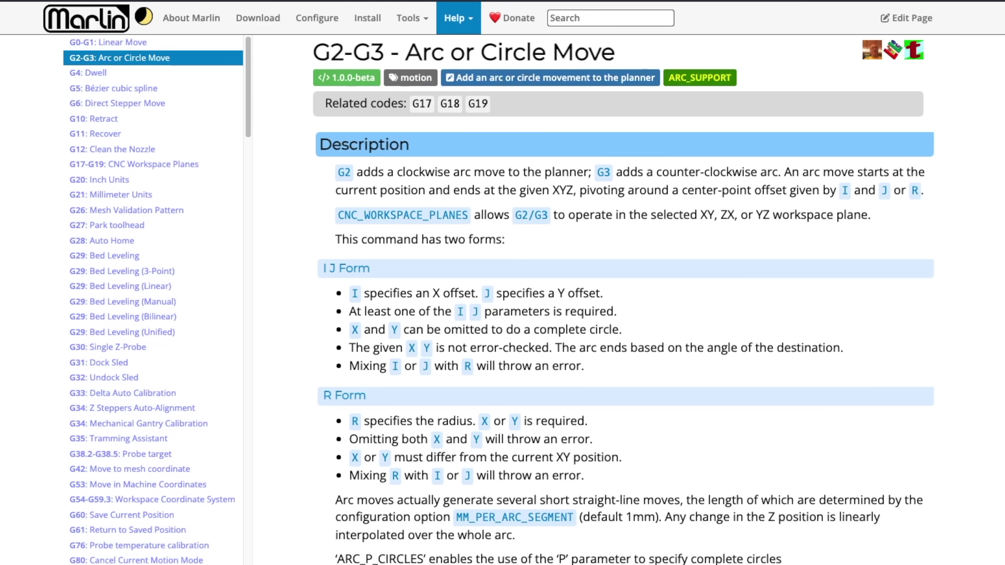
Scroll through the G2-G3 Arc or Circle Move reference page
{"action": "scroll", "coordinate": [552, 192], "scroll_direction": "down", "scroll_amount": 15}
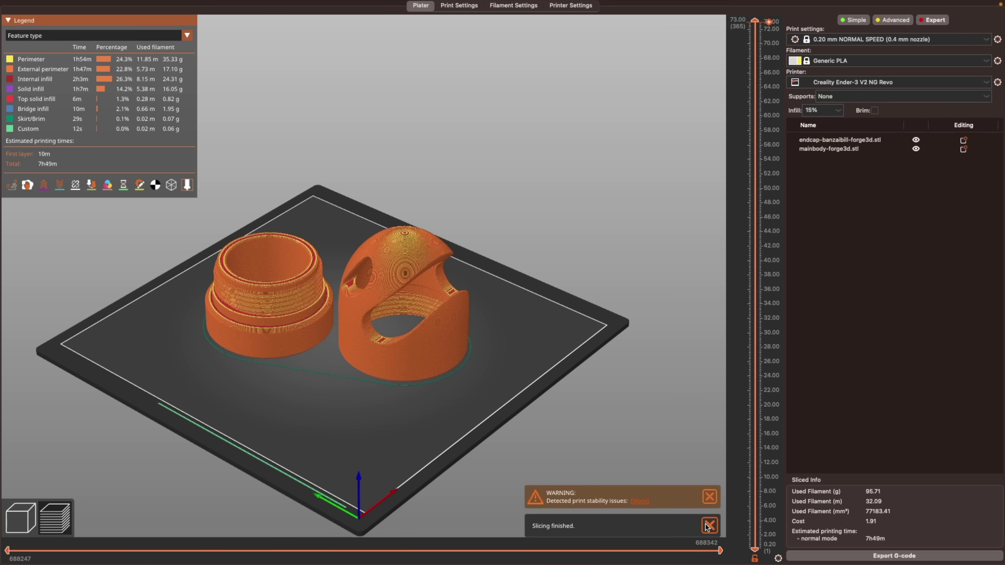
Re-slice the Bullet Bill parts and set Advanced > Arc fitting to Enabled: G2/3 I J
{"action": "left_click", "coordinate": [755, 549]}
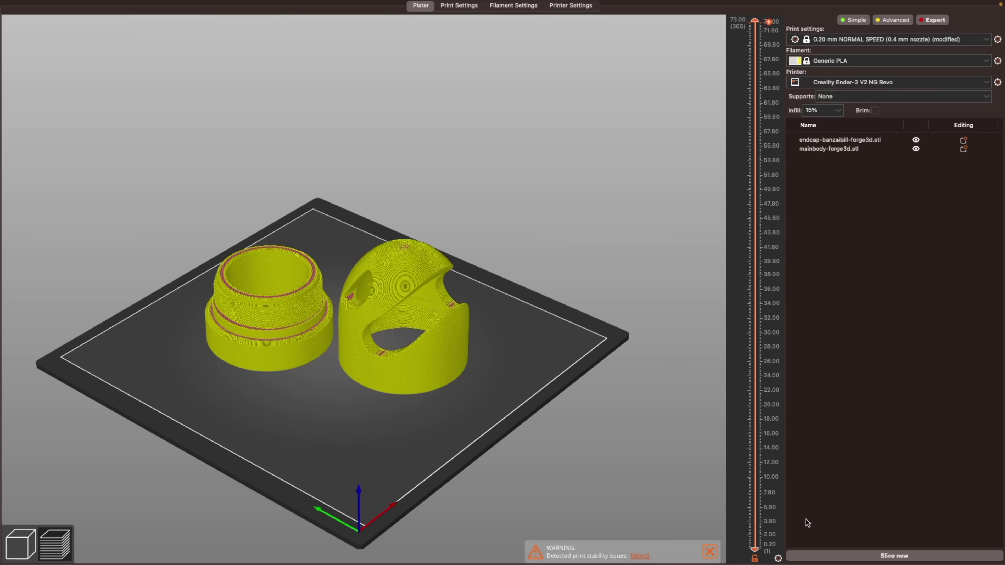
{"action": "left_click", "coordinate": [893, 556]}
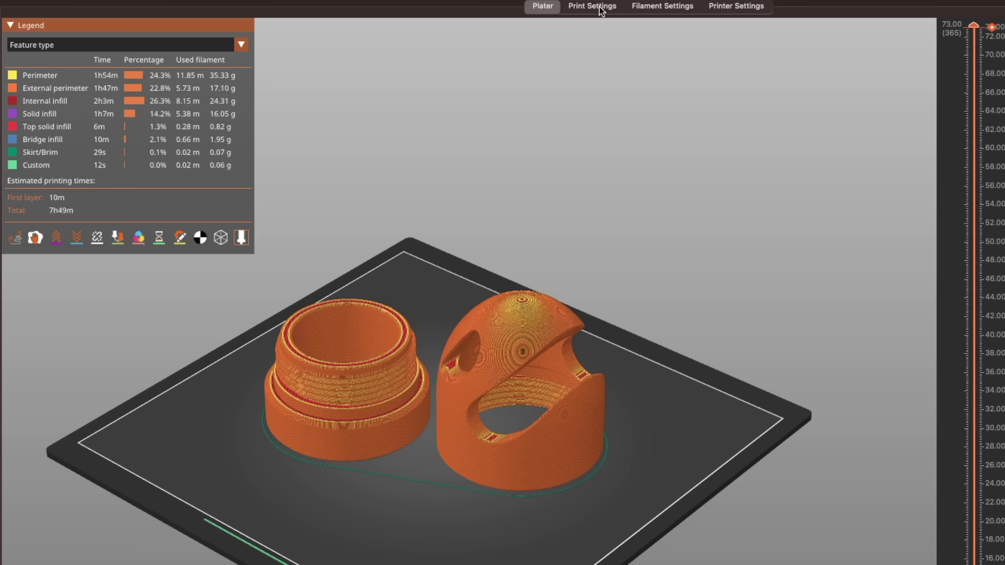
{"action": "left_click", "coordinate": [467, 5]}
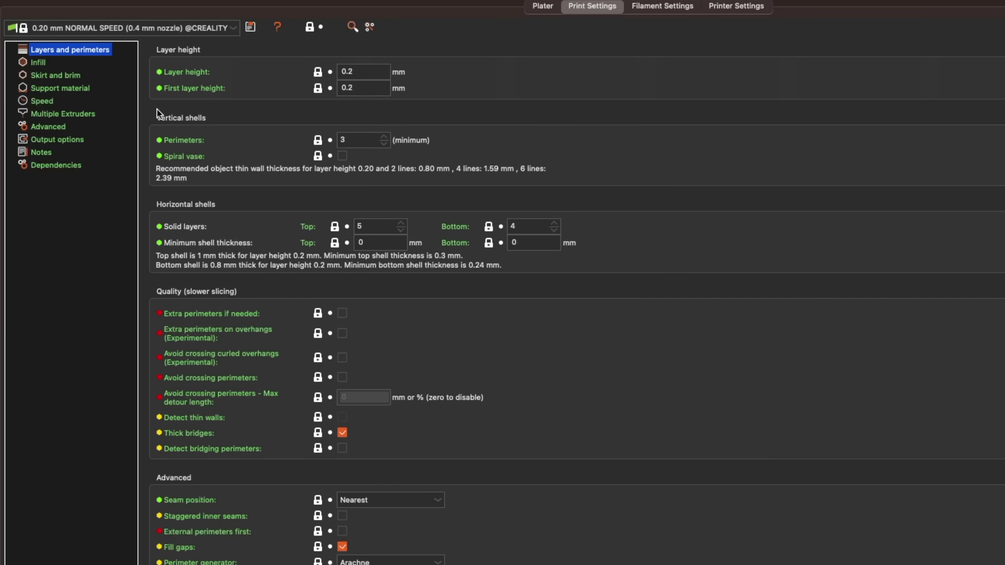
{"action": "left_click", "coordinate": [63, 129]}
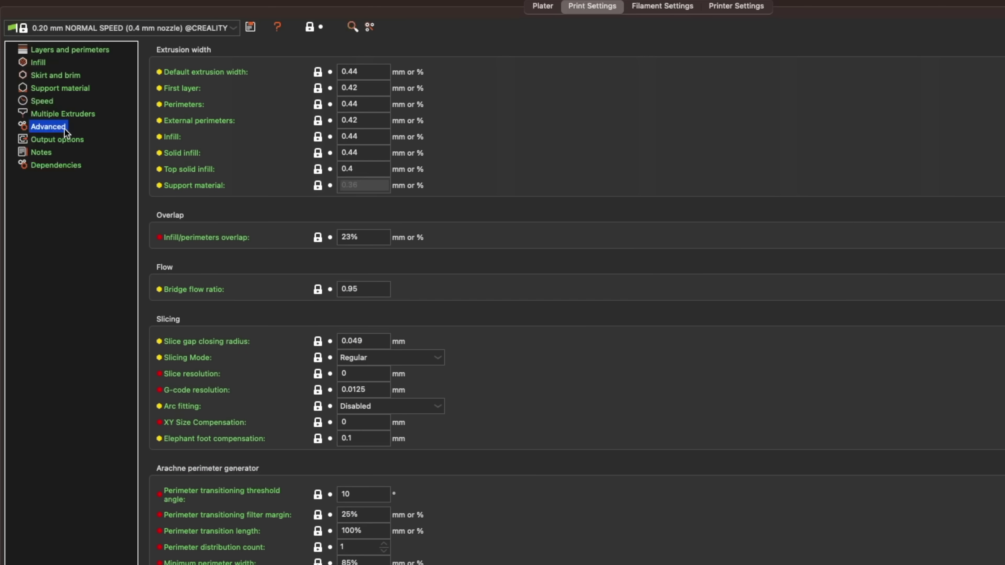
{"action": "left_click", "coordinate": [374, 405]}
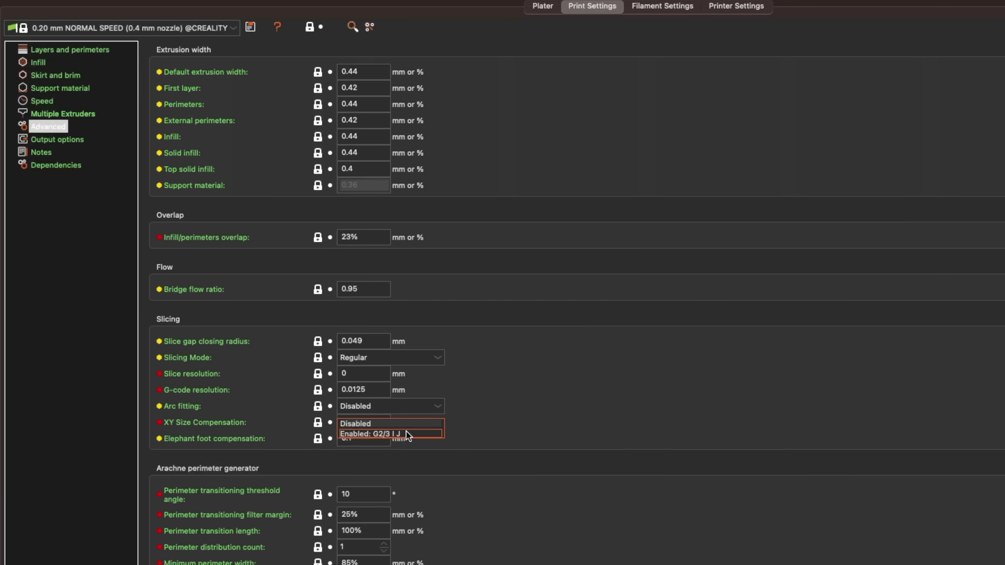
{"action": "left_click", "coordinate": [416, 433]}
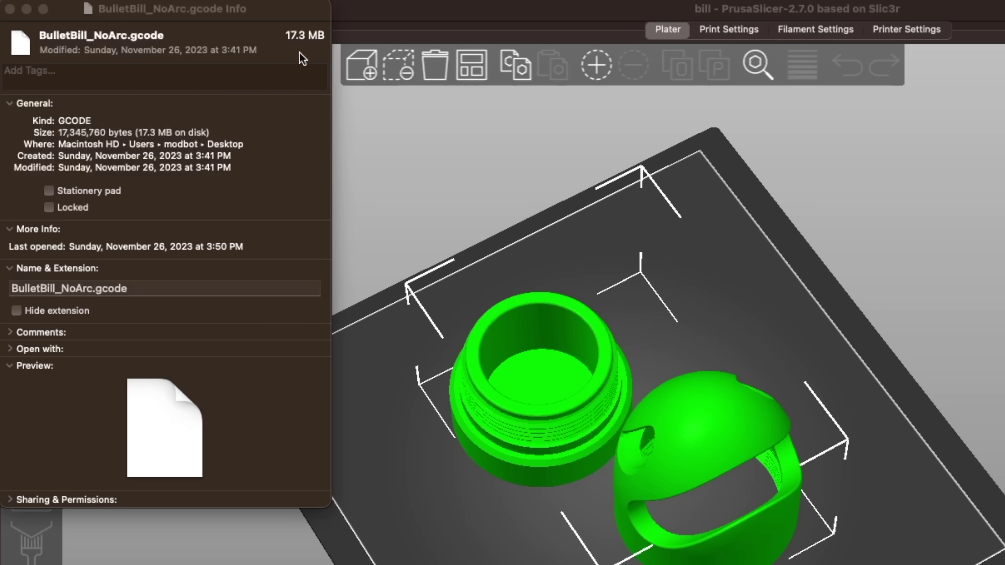
Show the BulletBill_Arc.gcode file info beside BulletBill_NoArc.gcode to compare sizes
{"action": "left_click", "coordinate": [323, 37]}
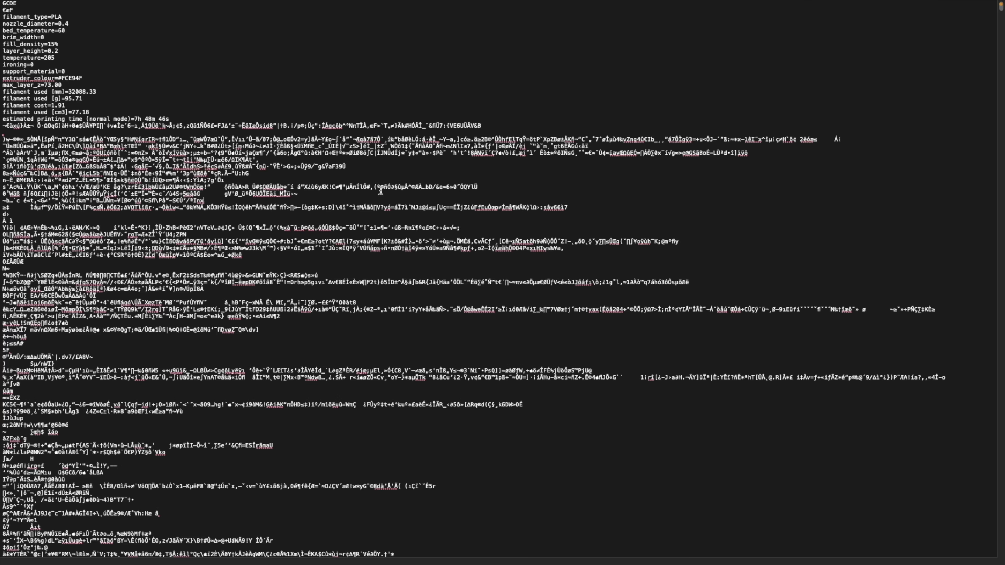
Scroll through the binary G-code specification page
{"action": "scroll", "coordinate": [400, 198], "scroll_direction": "down", "scroll_amount": 5}
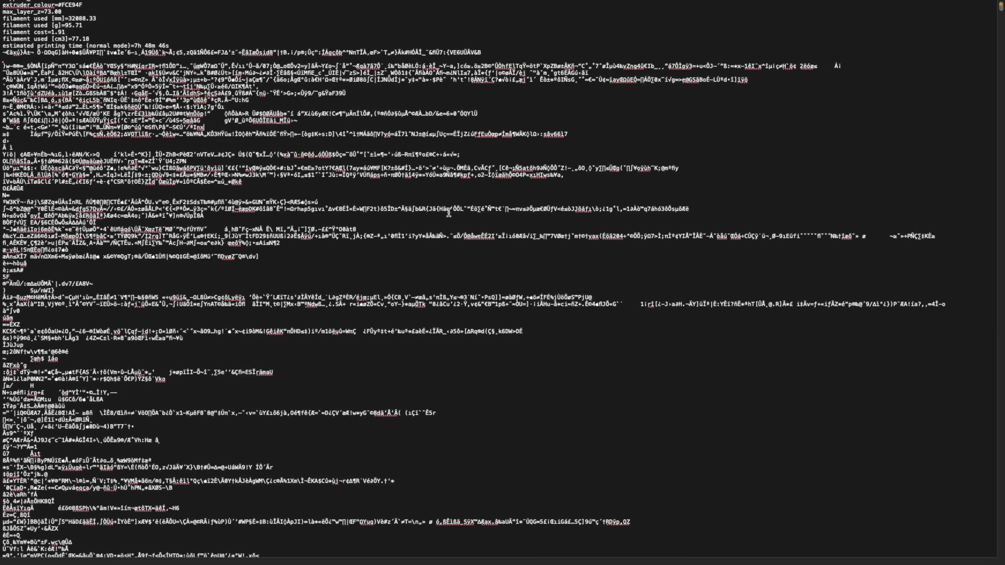
{"action": "scroll", "coordinate": [449, 214], "scroll_direction": "down", "scroll_amount": 9}
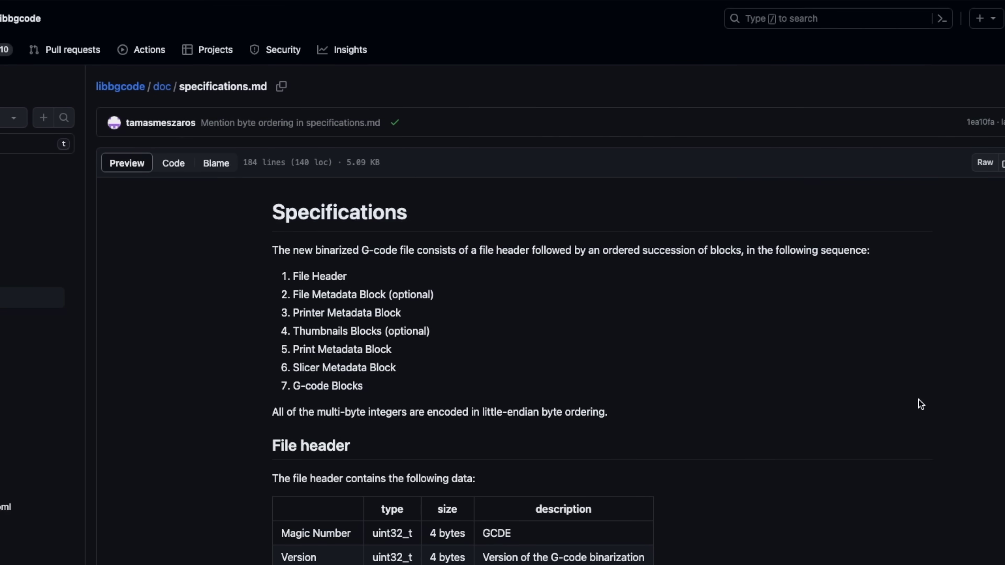
{"action": "scroll", "coordinate": [920, 402], "scroll_direction": "down", "scroll_amount": 3}
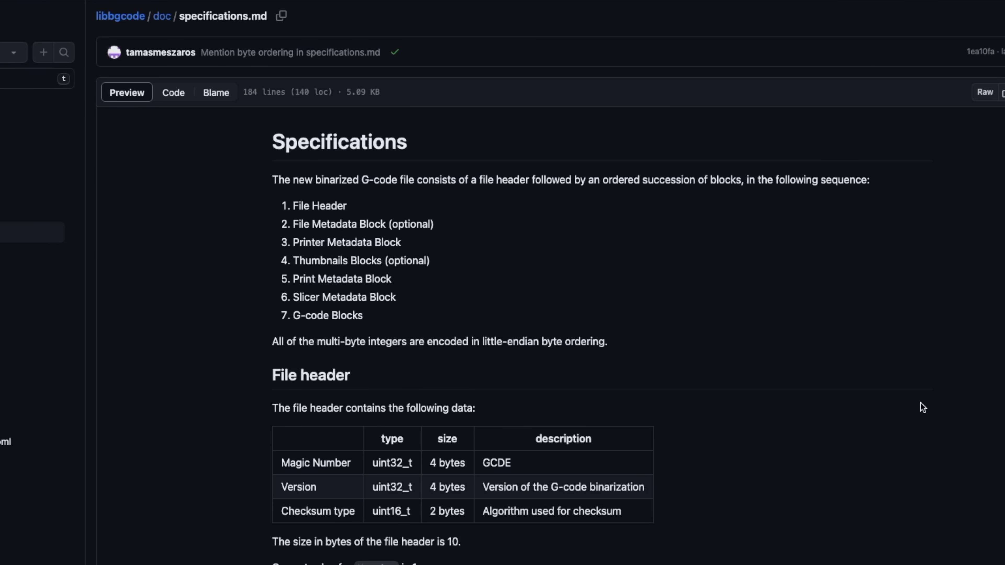
{"action": "scroll", "coordinate": [920, 403], "scroll_direction": "down", "scroll_amount": 9}
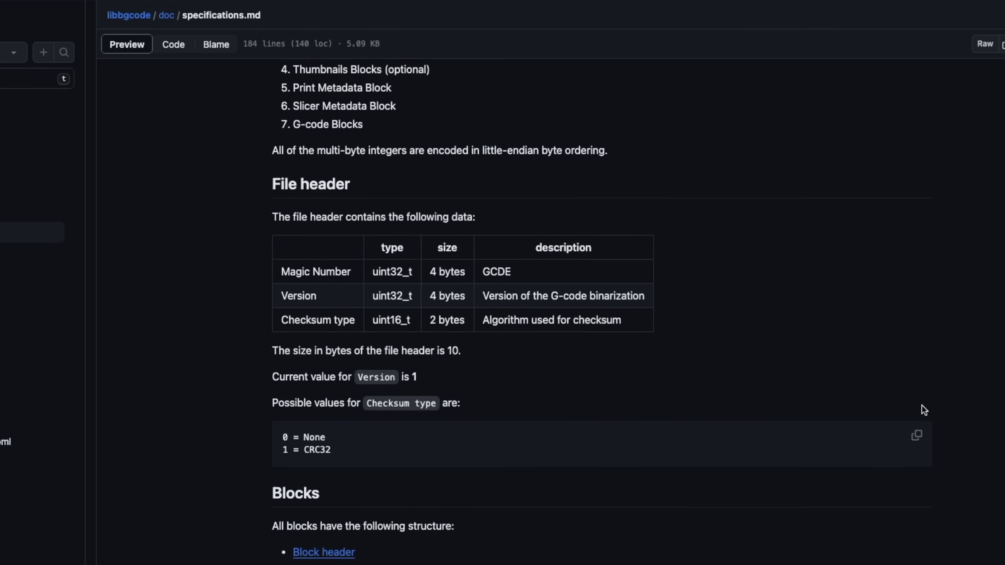
{"action": "scroll", "coordinate": [923, 410], "scroll_direction": "down", "scroll_amount": 15}
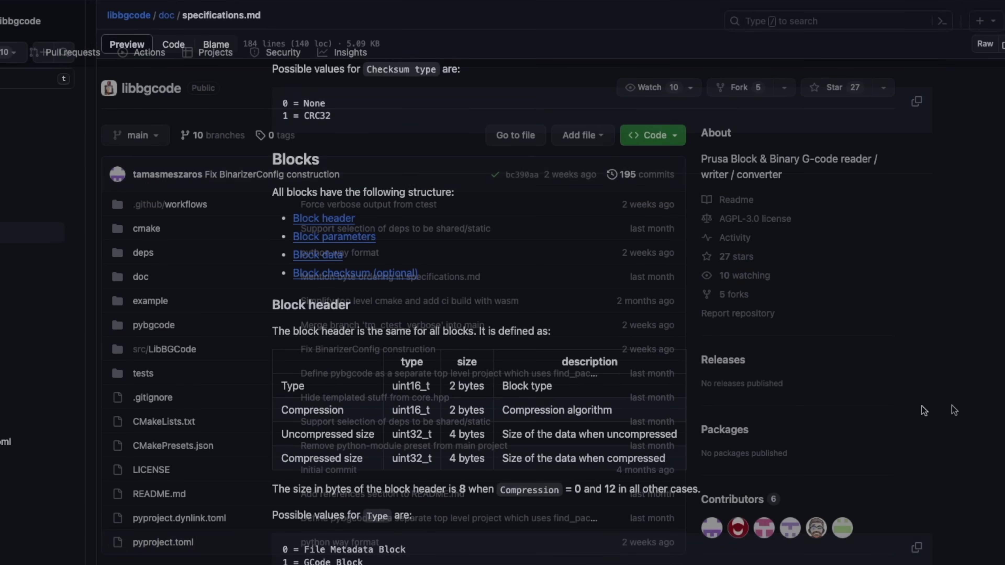
Return to the libbgcode repository root and scroll down to its README
{"action": "key", "text": "alt+Left"}
{"action": "scroll", "coordinate": [955, 408], "scroll_direction": "down", "scroll_amount": 9}
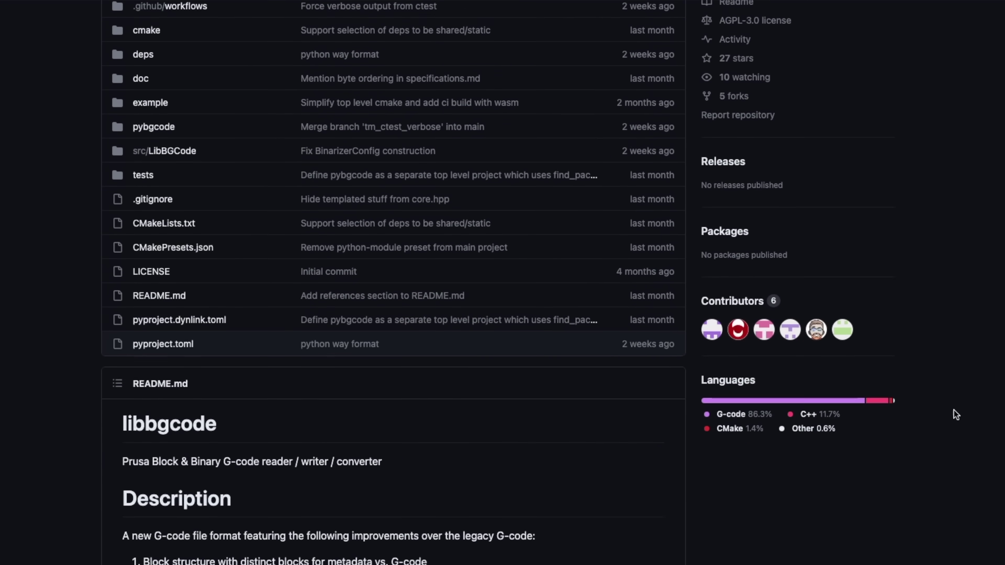
{"action": "scroll", "coordinate": [956, 414], "scroll_direction": "down", "scroll_amount": 3}
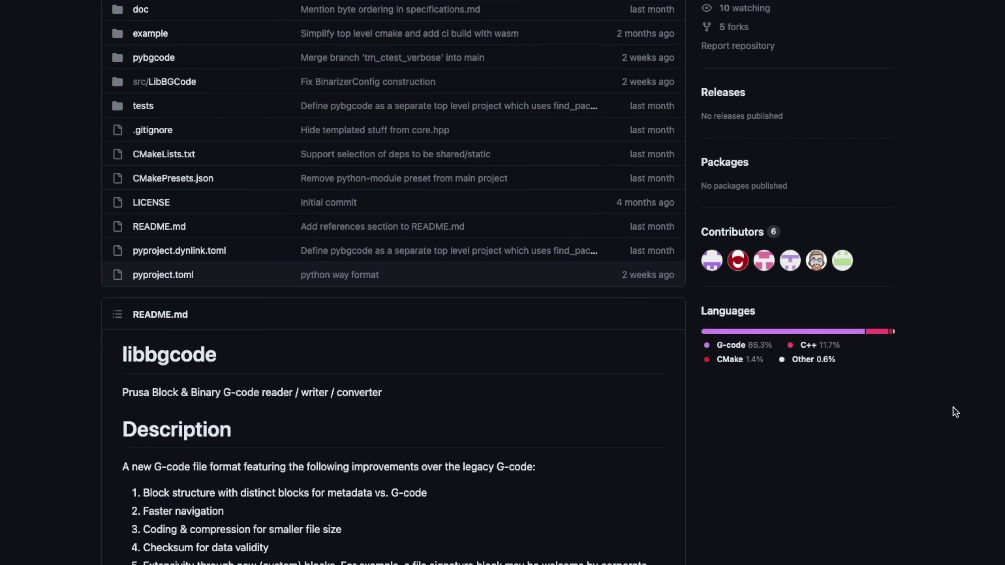
{"action": "scroll", "coordinate": [957, 411], "scroll_direction": "down", "scroll_amount": 12}
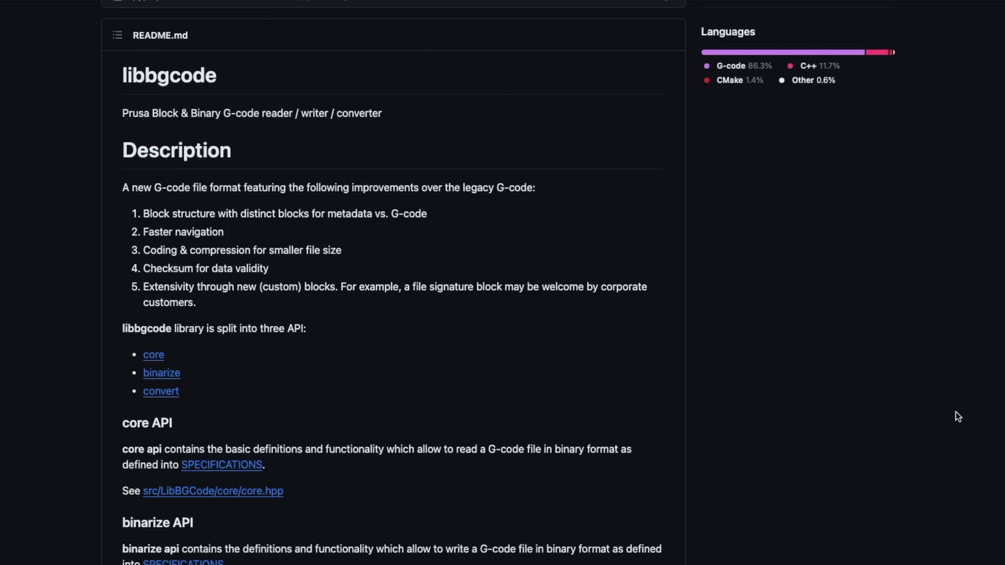
{"action": "scroll", "coordinate": [956, 412], "scroll_direction": "down", "scroll_amount": 15}
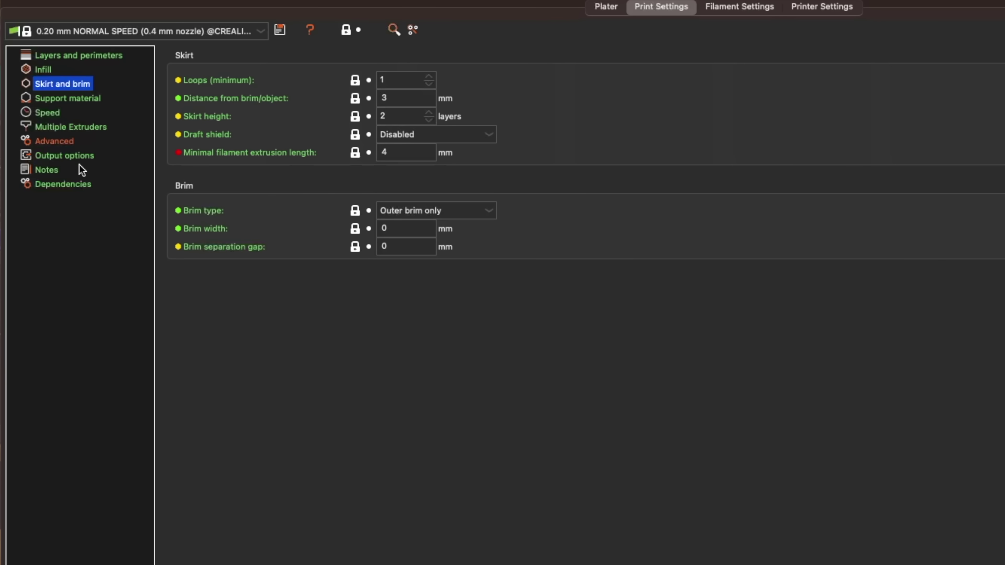
Tick Export as binary G-code in the Output options print settings
{"action": "left_click", "coordinate": [80, 159]}
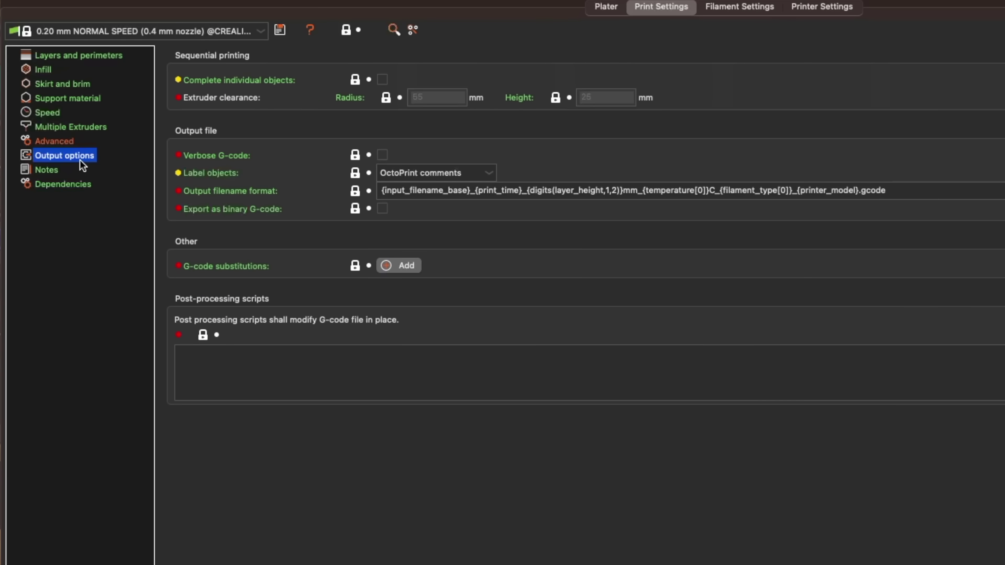
{"action": "left_click", "coordinate": [382, 209]}
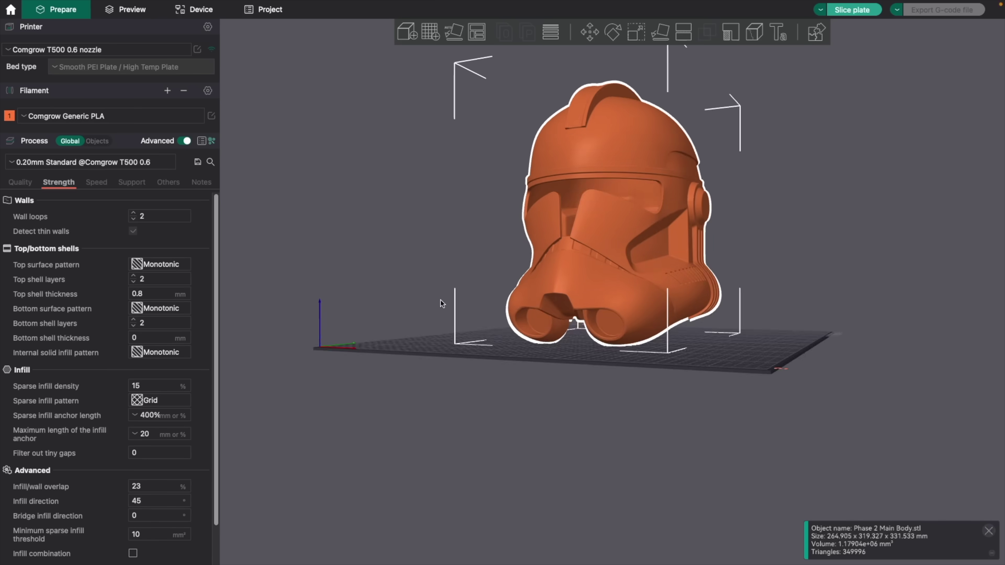
{"action": "mouse_move", "coordinate": [415, 302]}
{"action": "left_mouse_down"}
{"action": "mouse_move", "coordinate": [388, 318]}
{"action": "mouse_move", "coordinate": [410, 329]}
{"action": "mouse_move", "coordinate": [415, 286]}
{"action": "mouse_move", "coordinate": [401, 304]}
{"action": "left_mouse_up"}
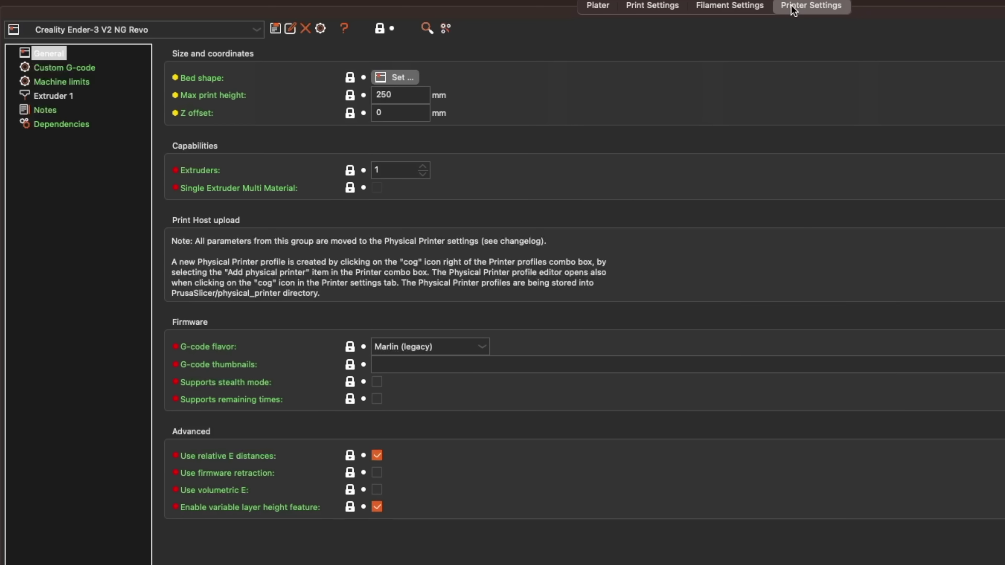
Open the End G-code editor and expand Objects info to view input_filename_base's description
{"action": "left_click", "coordinate": [69, 66]}
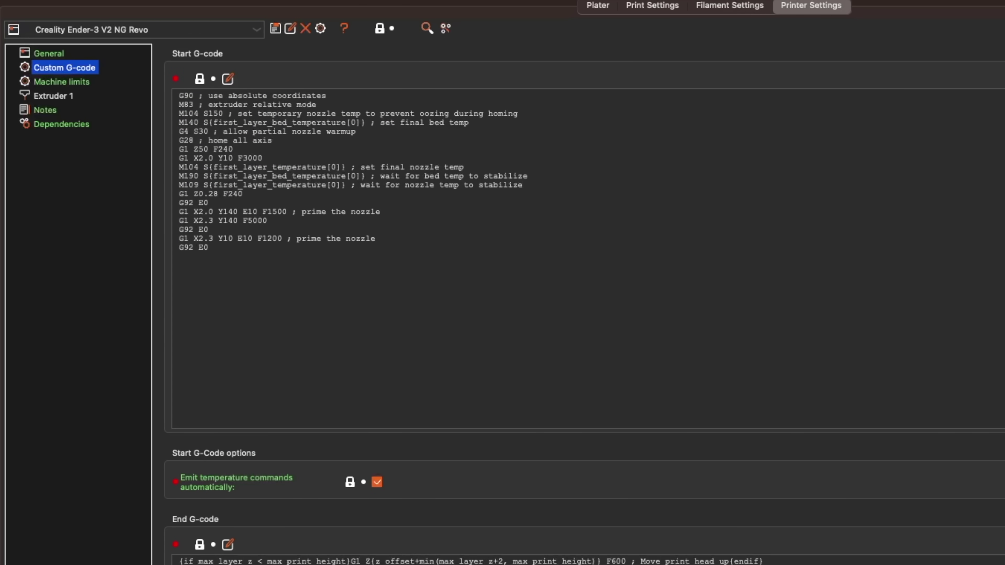
{"action": "scroll", "coordinate": [584, 301], "scroll_direction": "down", "scroll_amount": 5}
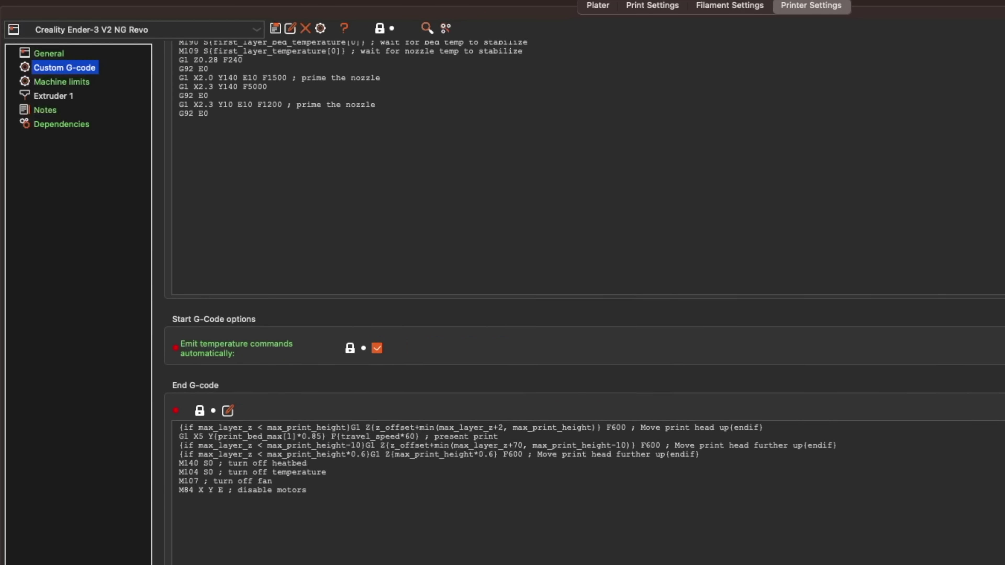
{"action": "scroll", "coordinate": [584, 302], "scroll_direction": "down", "scroll_amount": 6}
{"action": "left_click", "coordinate": [227, 411]}
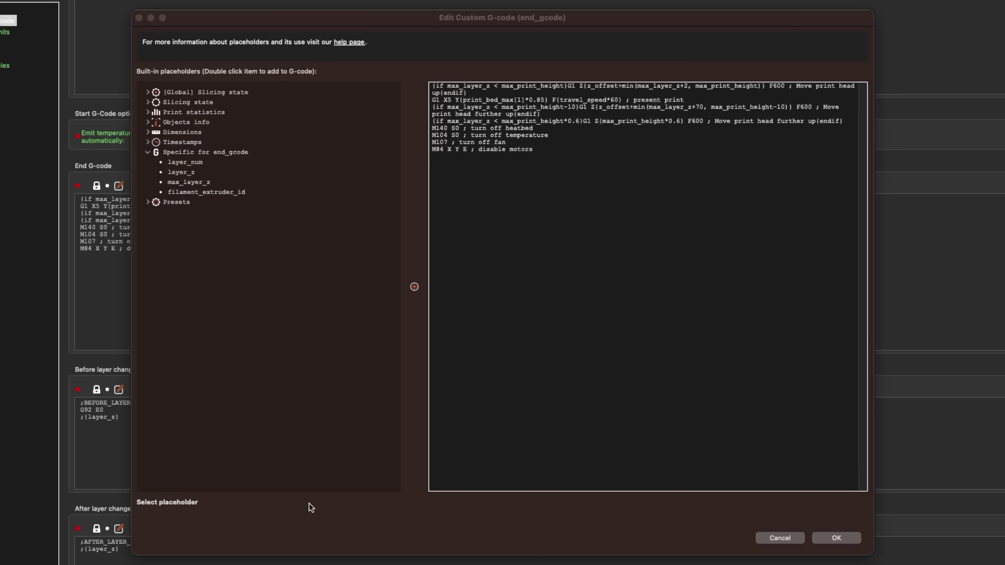
{"action": "left_click", "coordinate": [148, 122]}
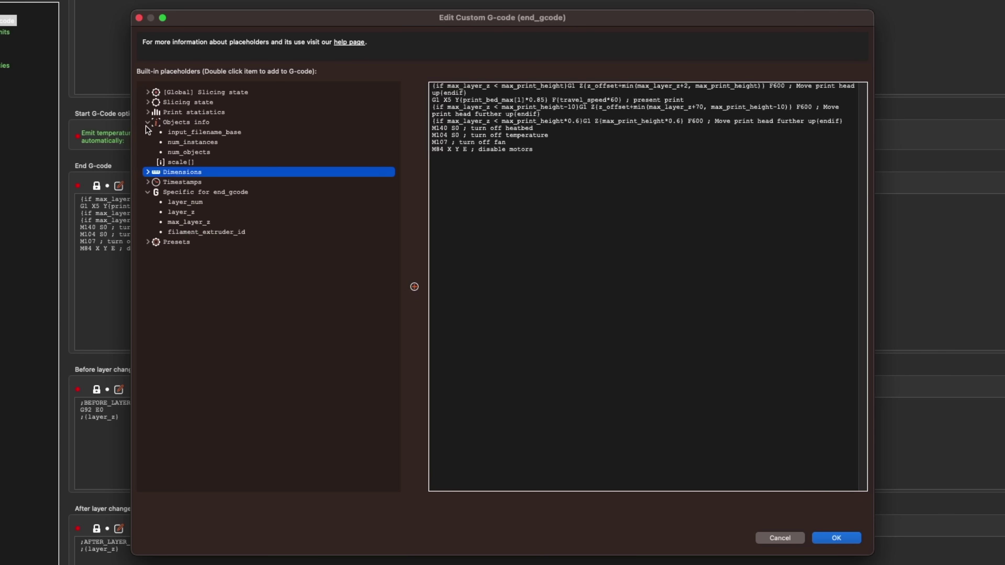
{"action": "left_click", "coordinate": [163, 136]}
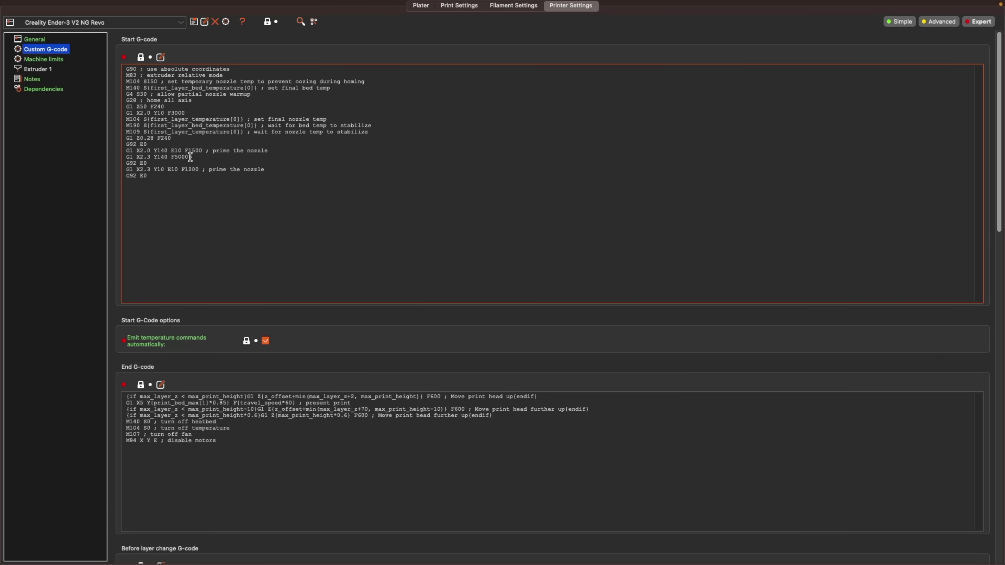
In the Start G-code editor, insert the extrusion_multiplier and fan_below_layer_time placeholders
{"action": "left_click", "coordinate": [161, 57]}
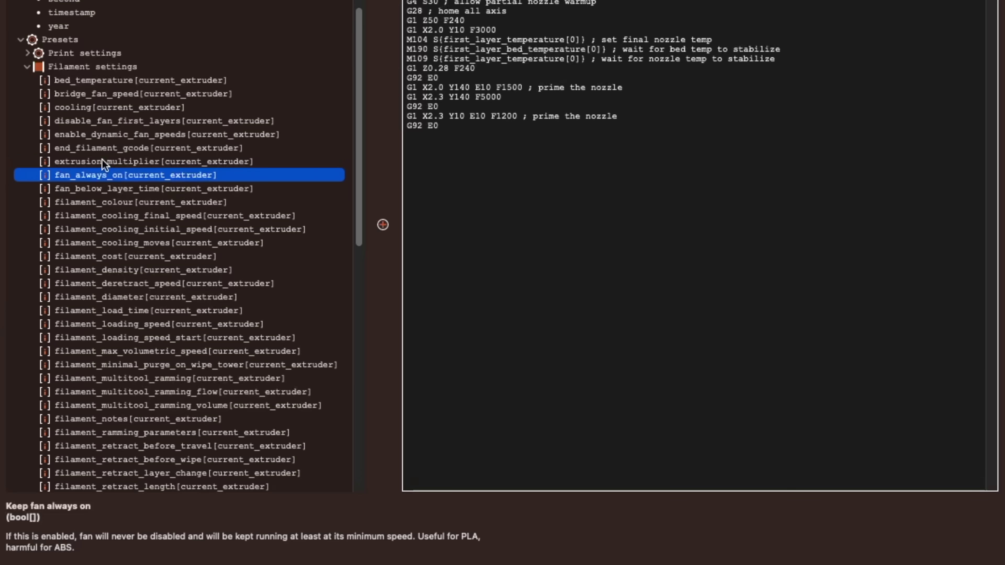
{"action": "left_click", "coordinate": [239, 247]}
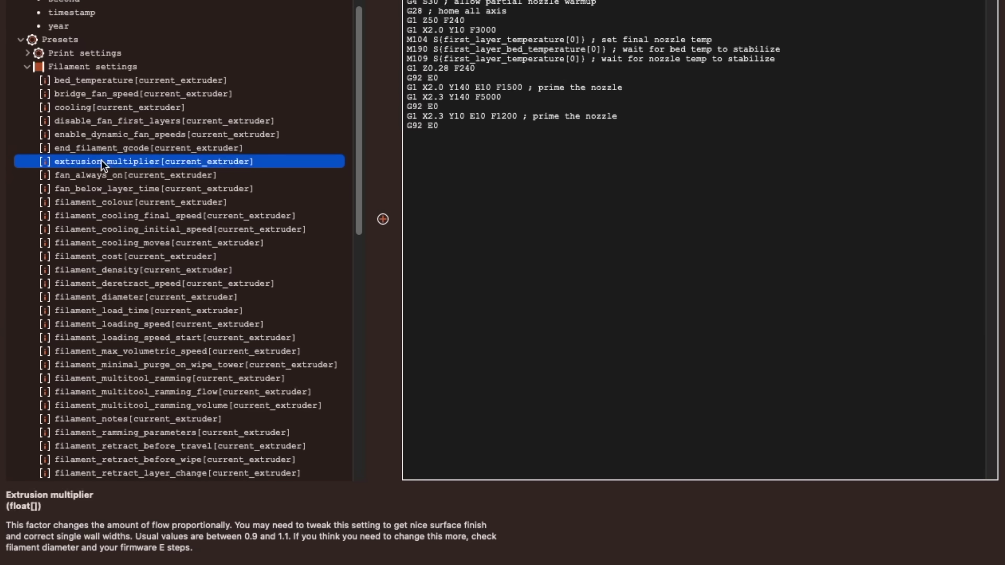
{"action": "double_click", "coordinate": [101, 161]}
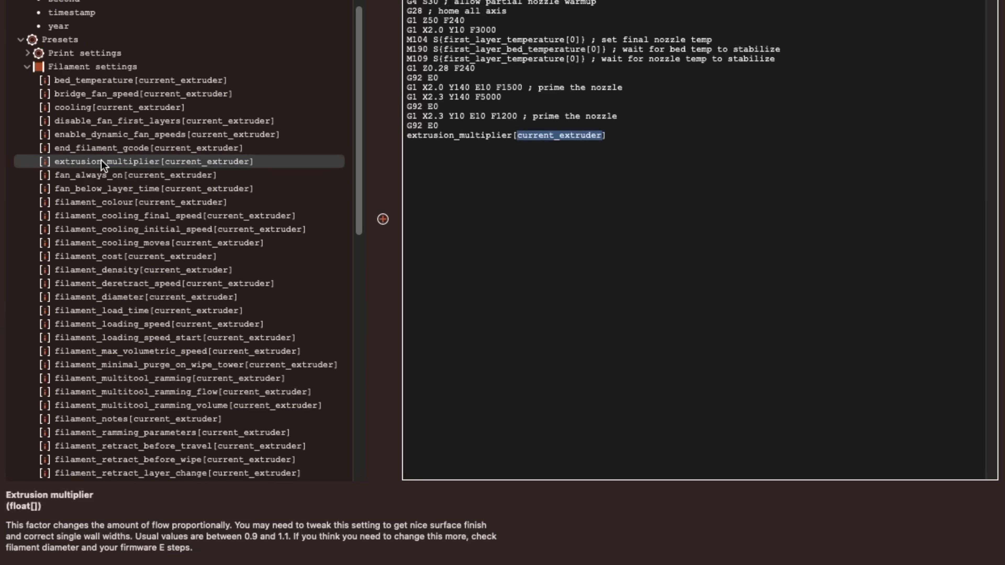
{"action": "left_click", "coordinate": [101, 187]}
{"action": "left_click", "coordinate": [382, 229]}
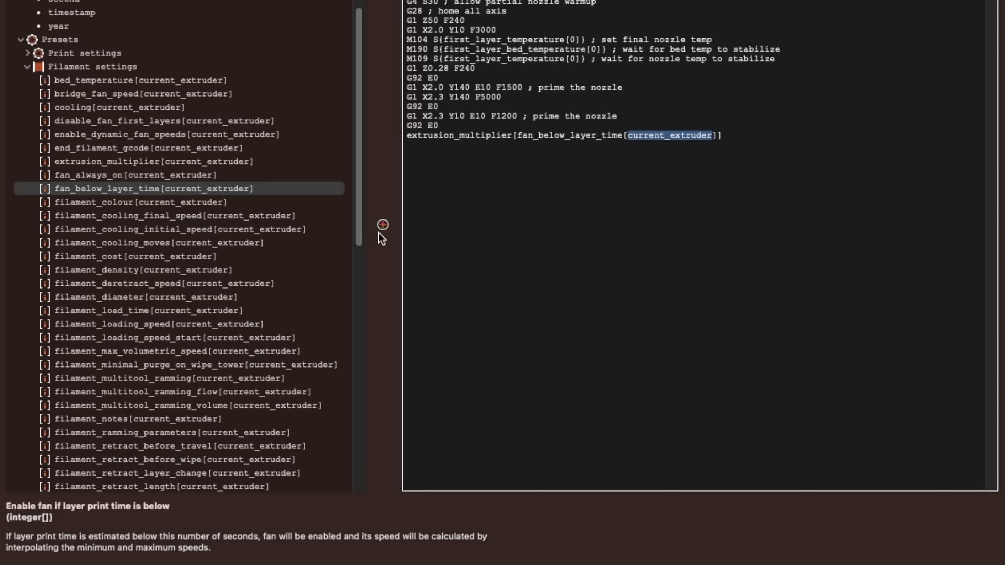
{"action": "scroll", "coordinate": [184, 319], "scroll_direction": "down", "scroll_amount": 5}
{"action": "left_click", "coordinate": [180, 224]}
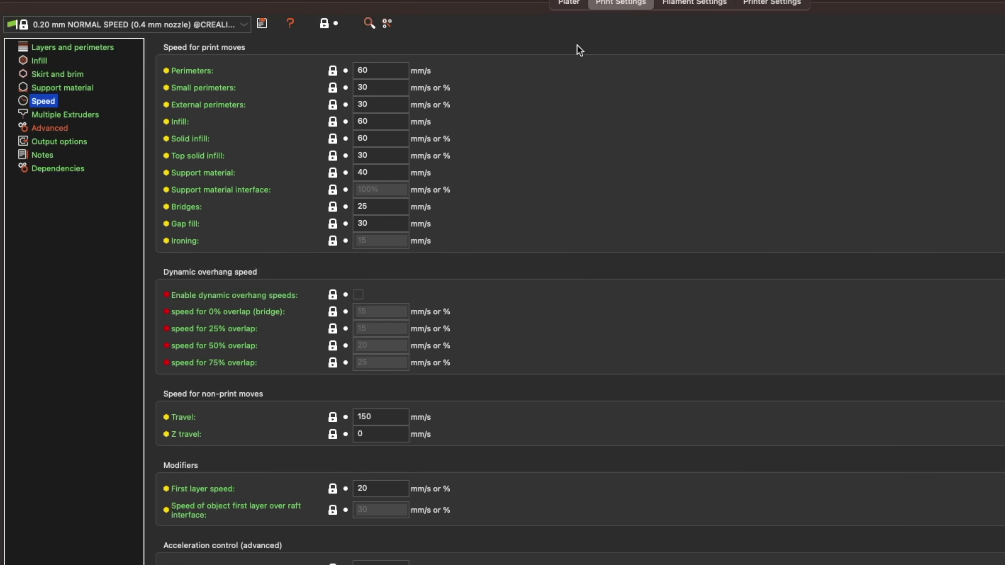
Choose Firmware-specific for Label objects under Output options, then show Printer Settings
{"action": "left_click", "coordinate": [81, 142]}
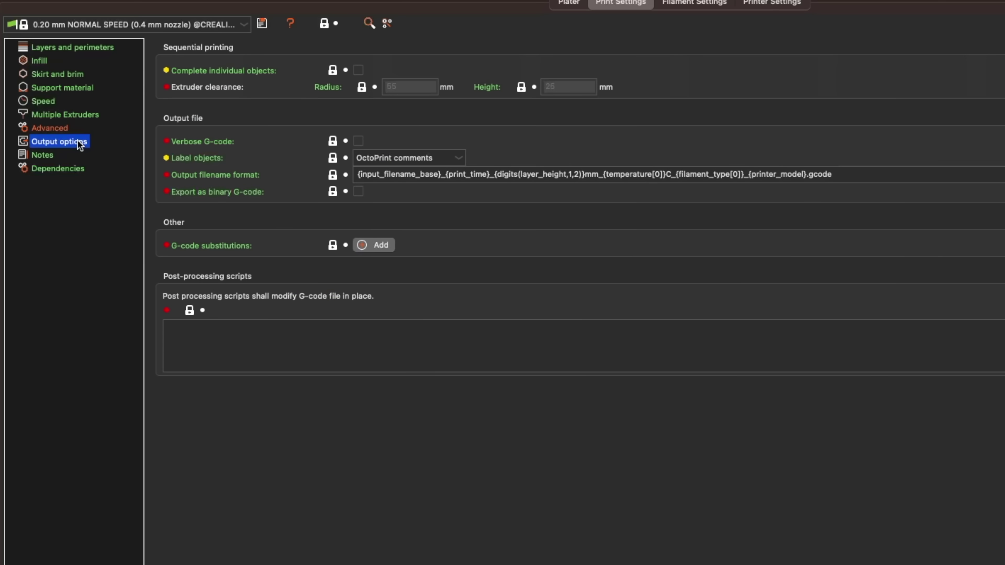
{"action": "left_click", "coordinate": [458, 160]}
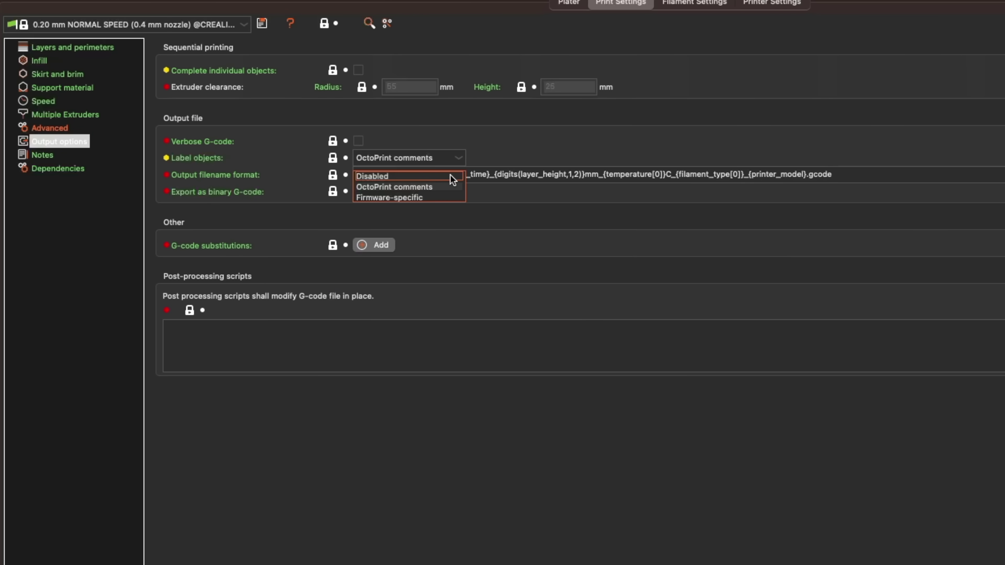
{"action": "left_click", "coordinate": [453, 198]}
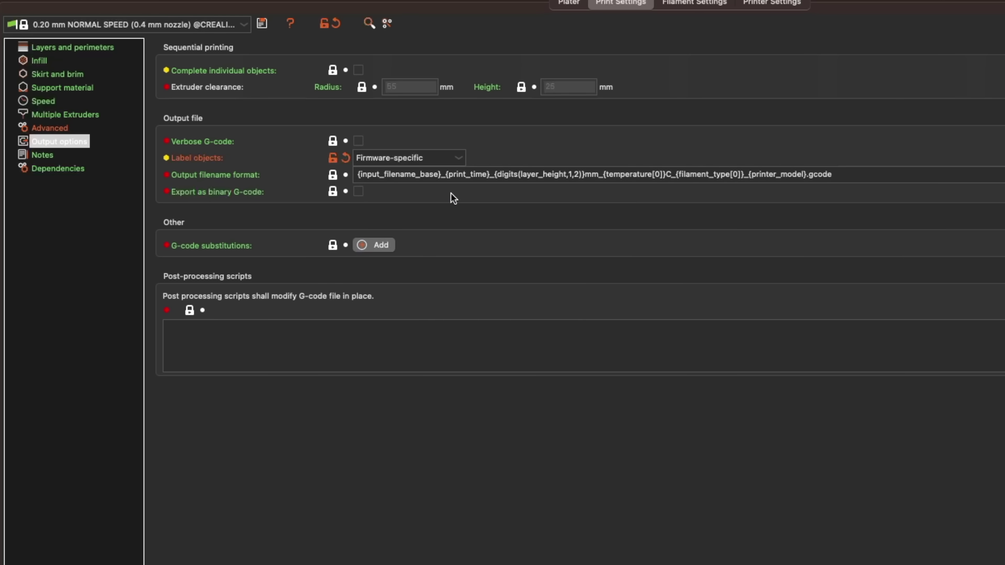
{"action": "key", "text": "super+4"}
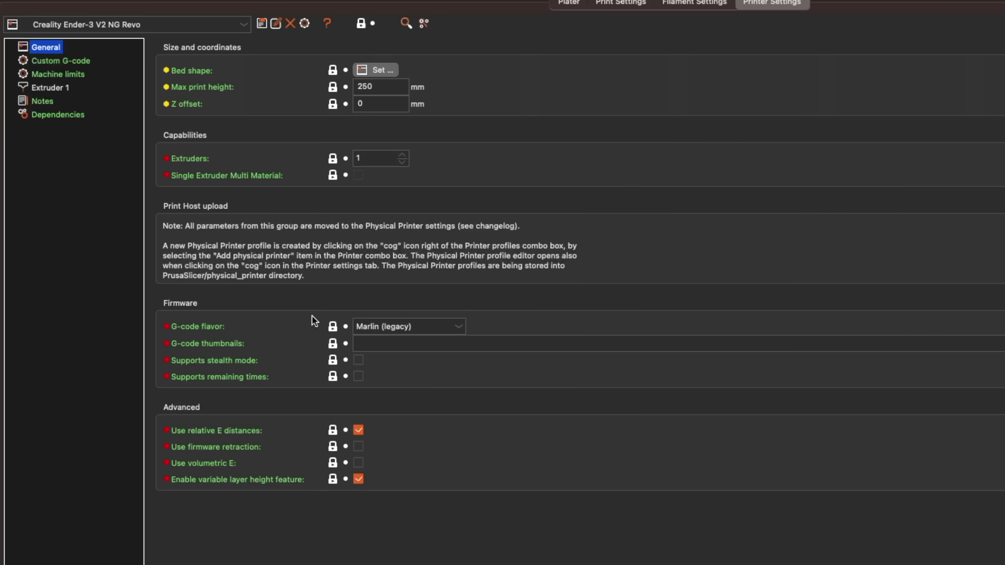
Drop down the G-code flavor list, where Marlin (legacy) is selected
{"action": "left_click", "coordinate": [458, 329]}
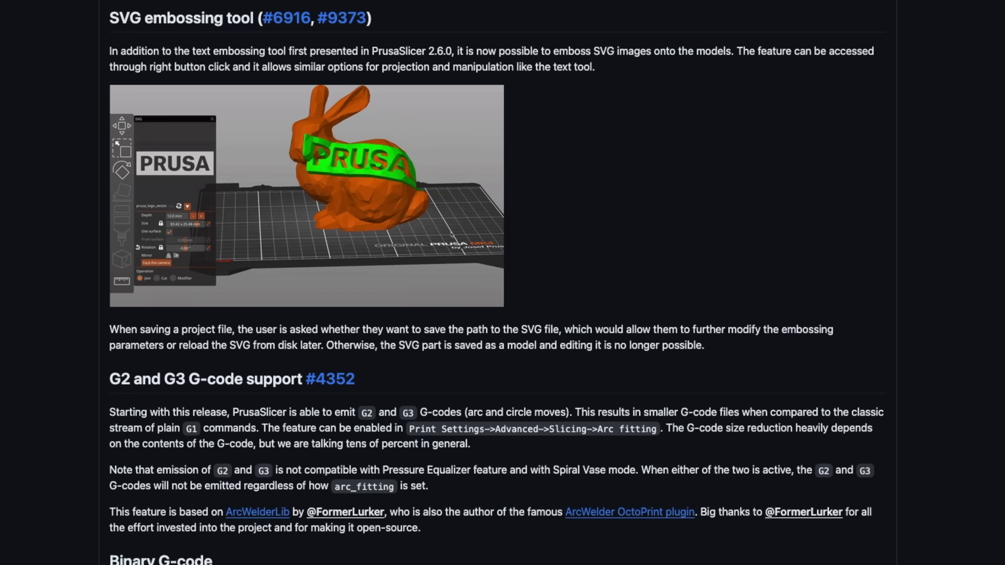
Scroll the GitHub 2.7.0 release notes down to the Binary G-code file-size chart
{"action": "scroll", "coordinate": [497, 283], "scroll_direction": "down", "scroll_amount": 12}
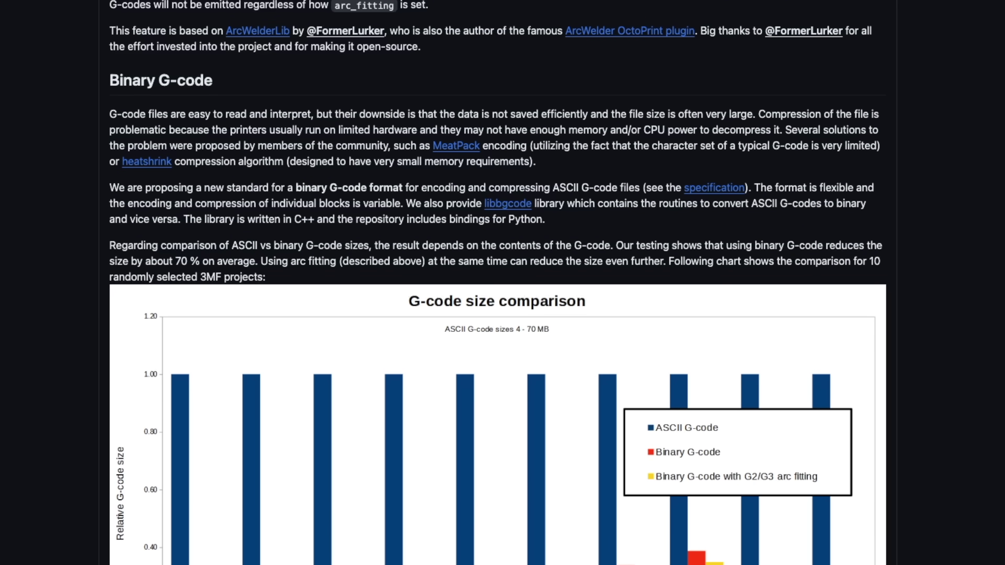
{"action": "scroll", "coordinate": [502, 282], "scroll_direction": "down", "scroll_amount": 14}
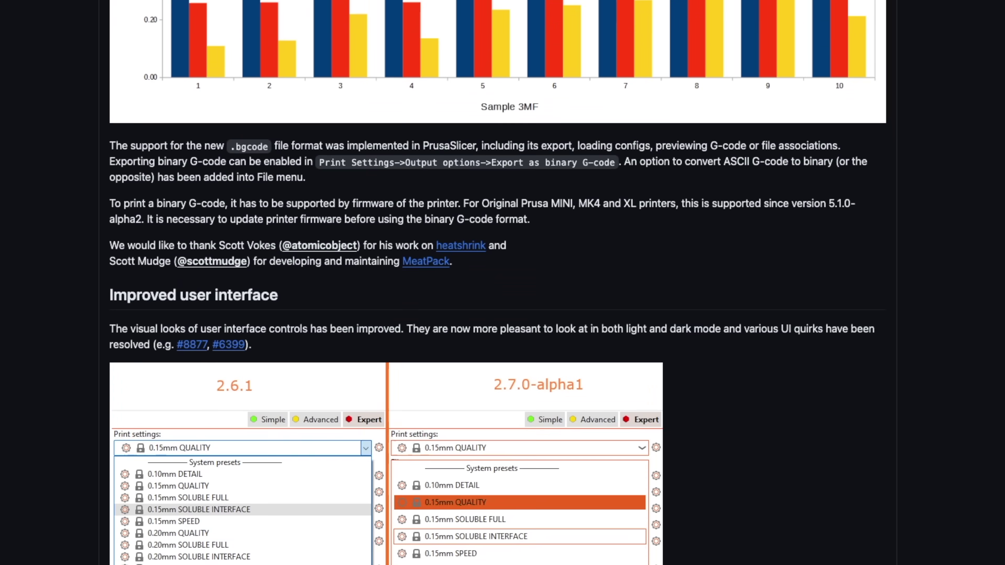